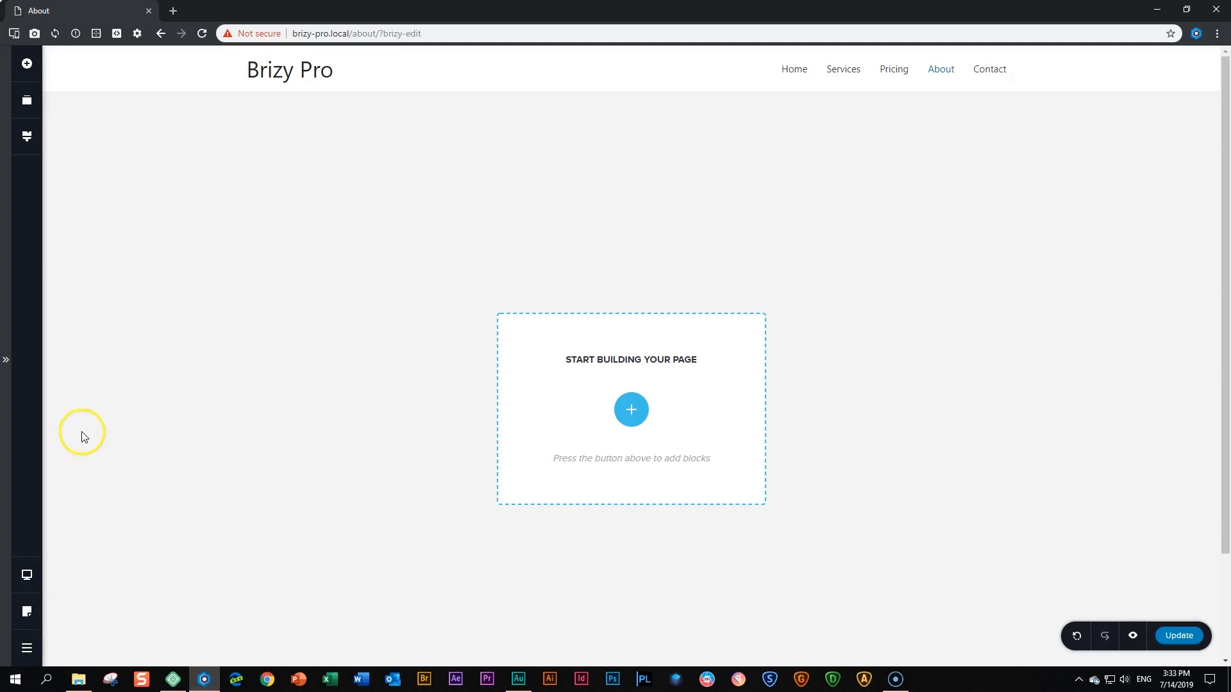
- Insert the Dark-style author hero block at the top of the About page
left_click(29, 104)
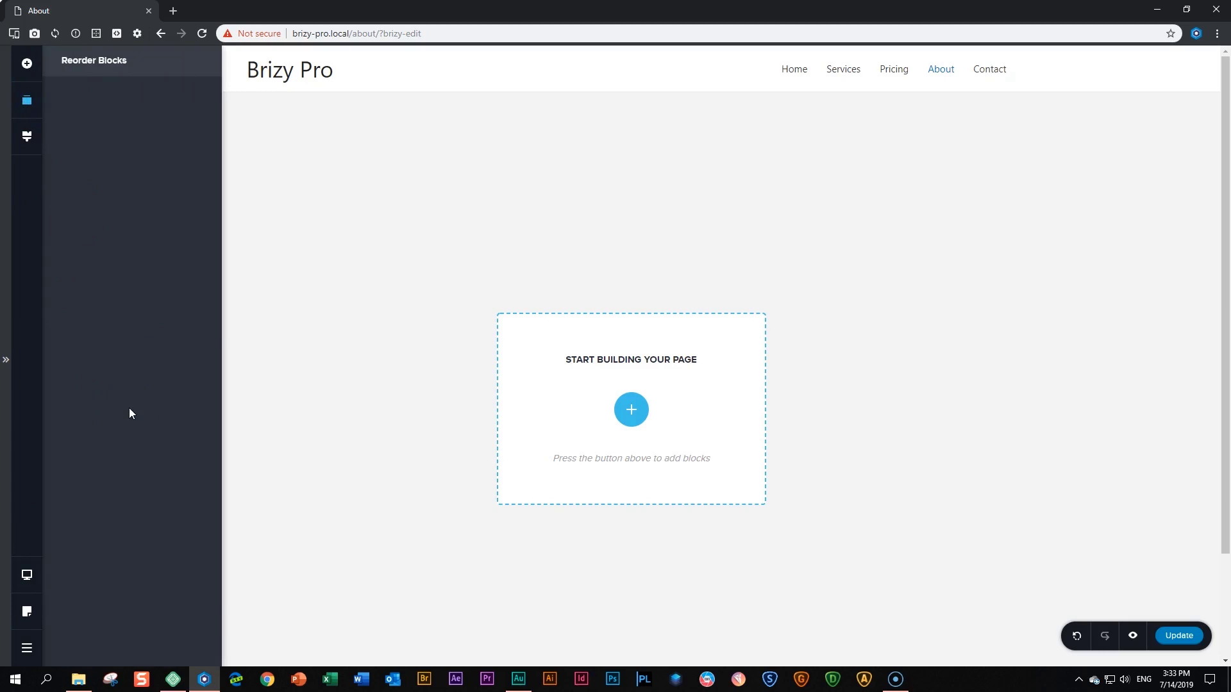
left_click(332, 422)
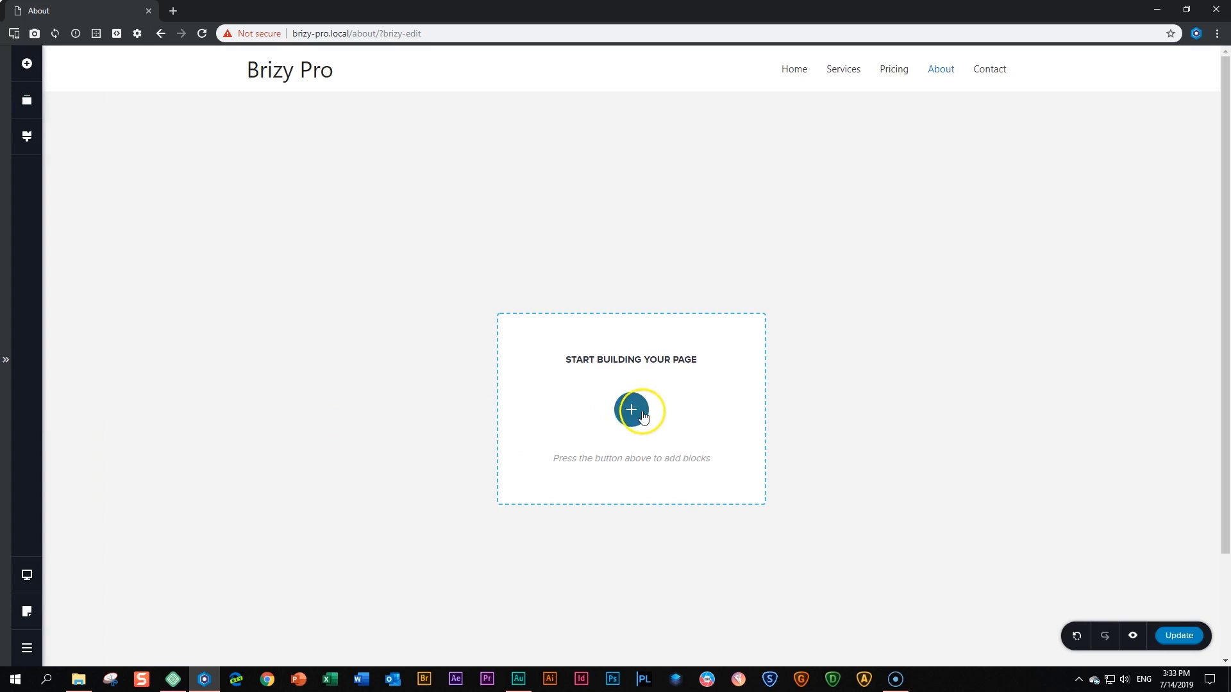
left_click(643, 416)
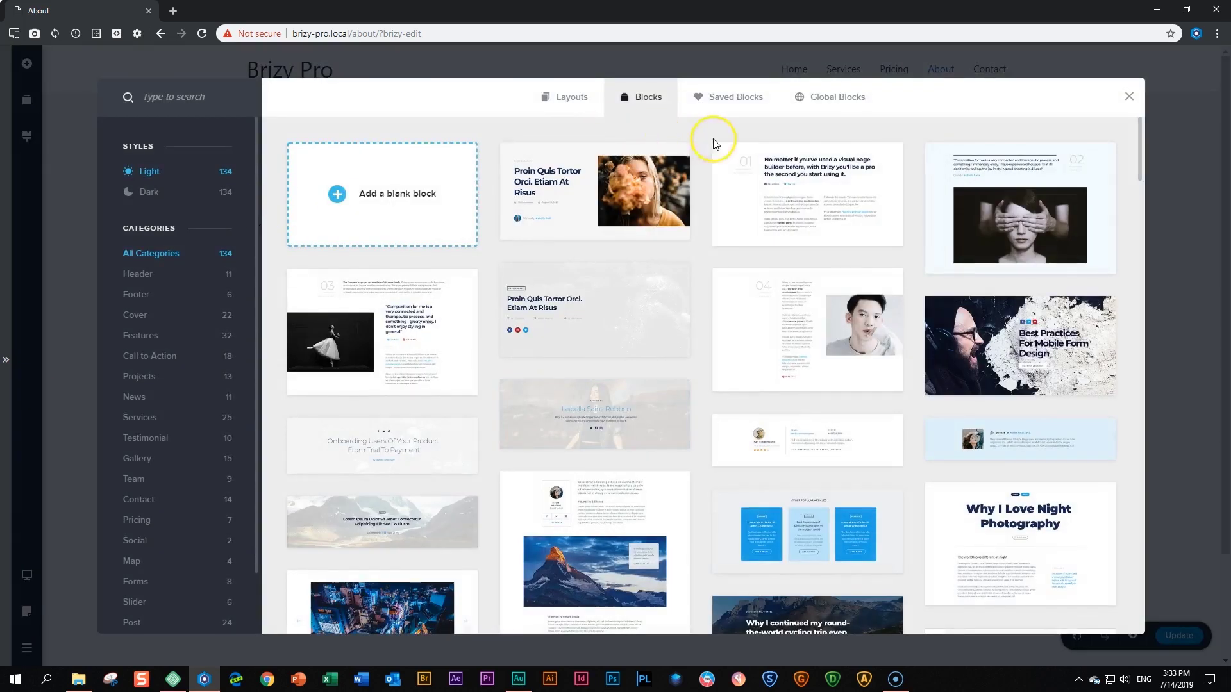
left_click(146, 195)
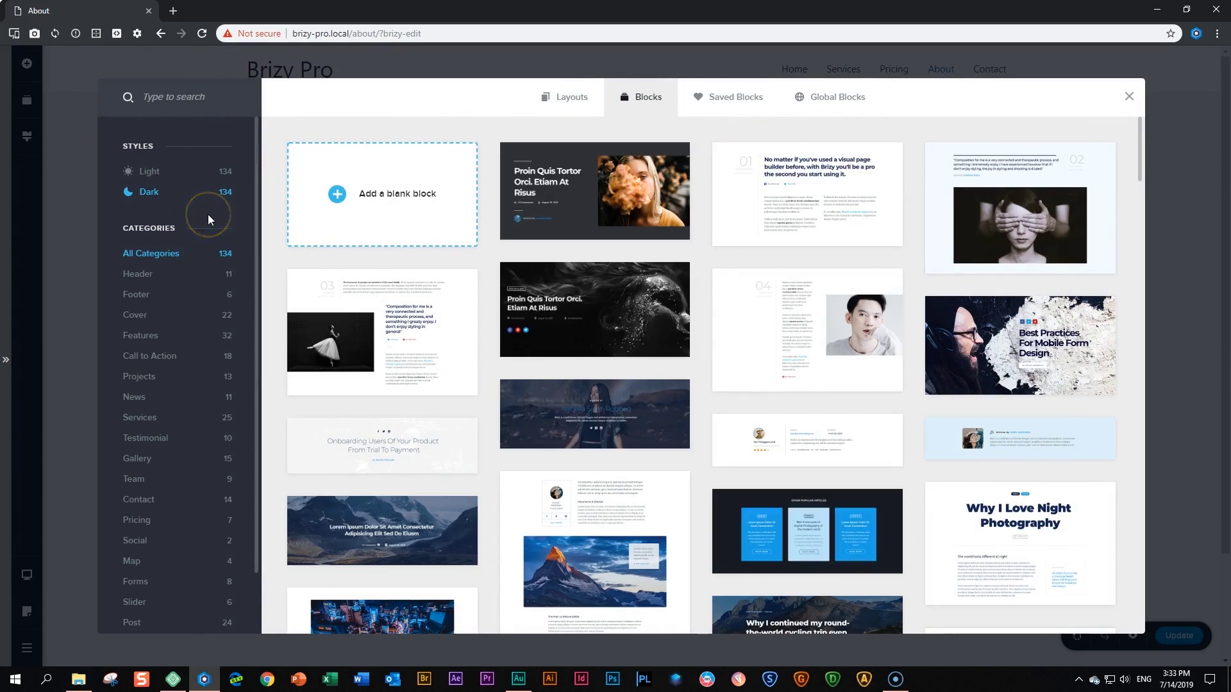
left_click(583, 415)
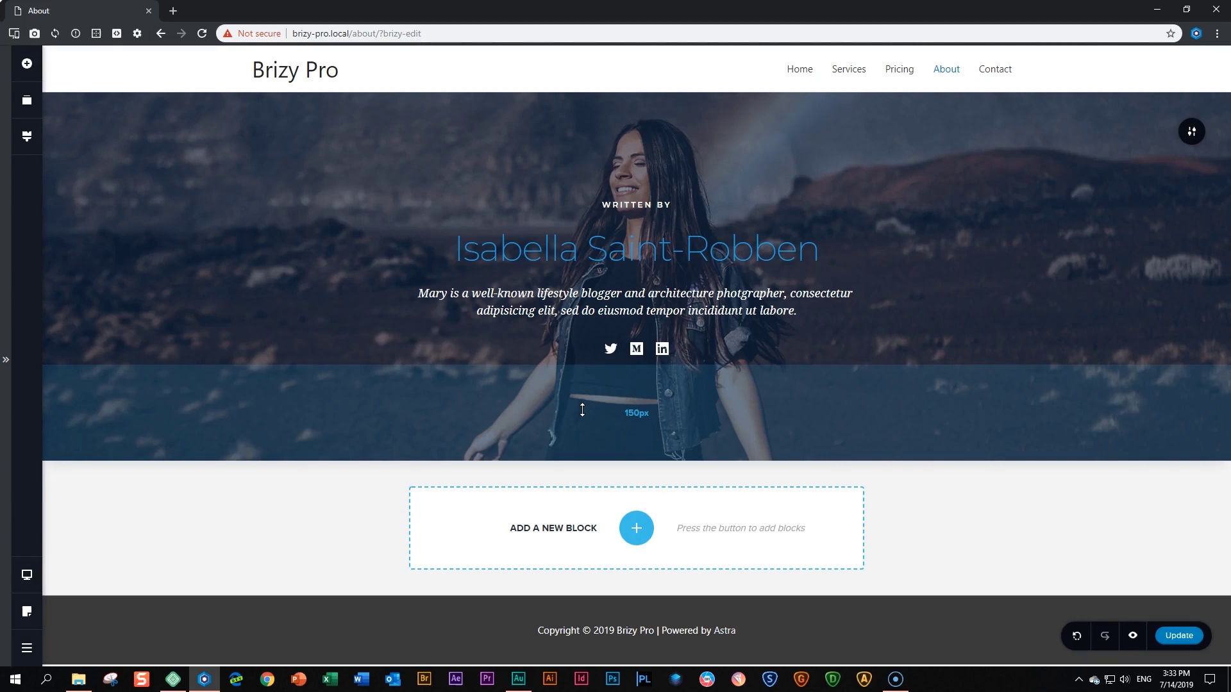
left_click(23, 109)
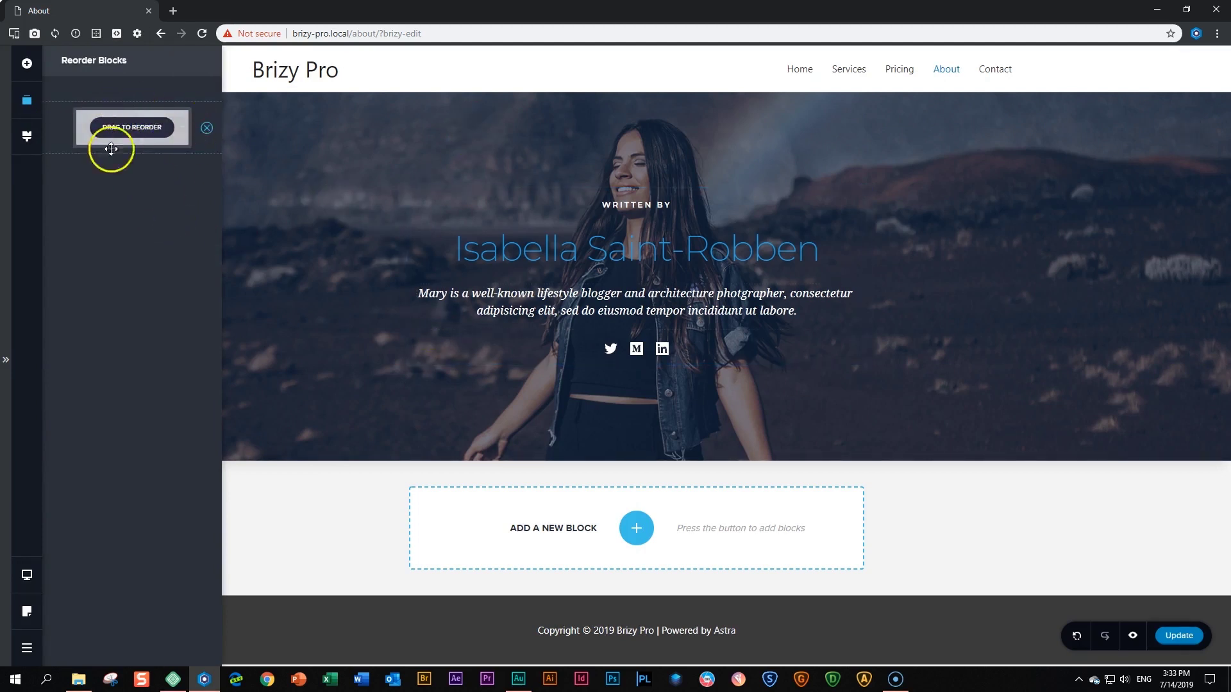
left_click(309, 561)
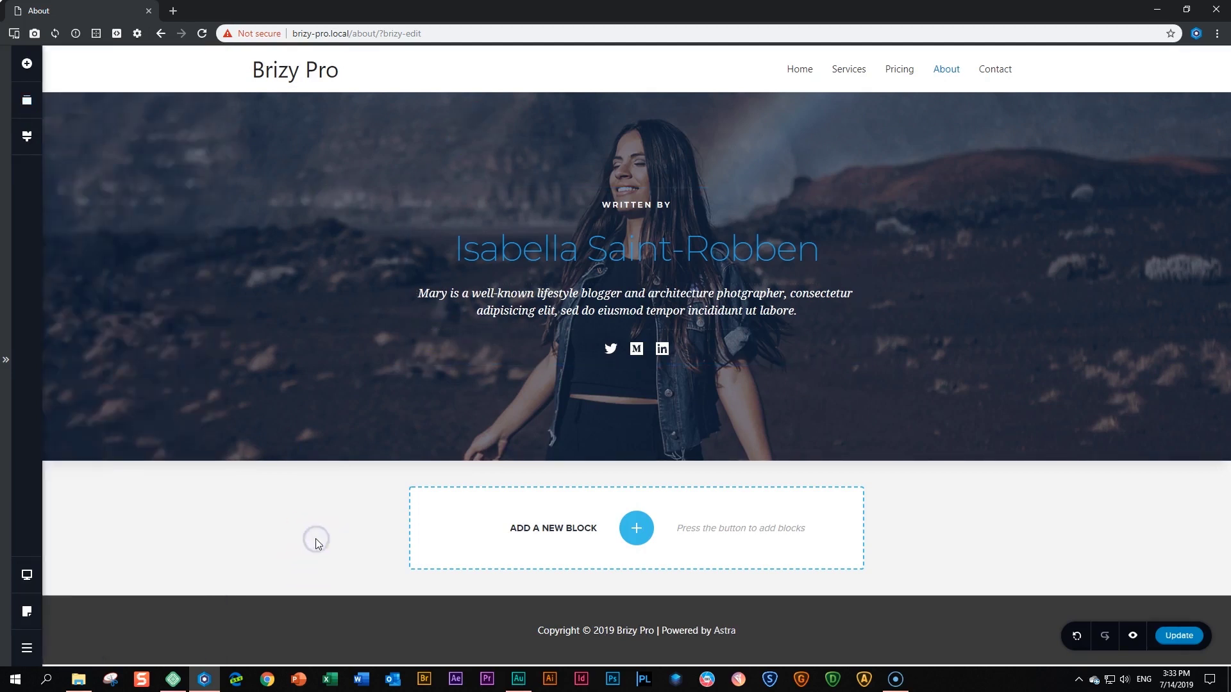
- Add the light 'Why I Love Night Photography' title block below the hero
left_click(625, 513)
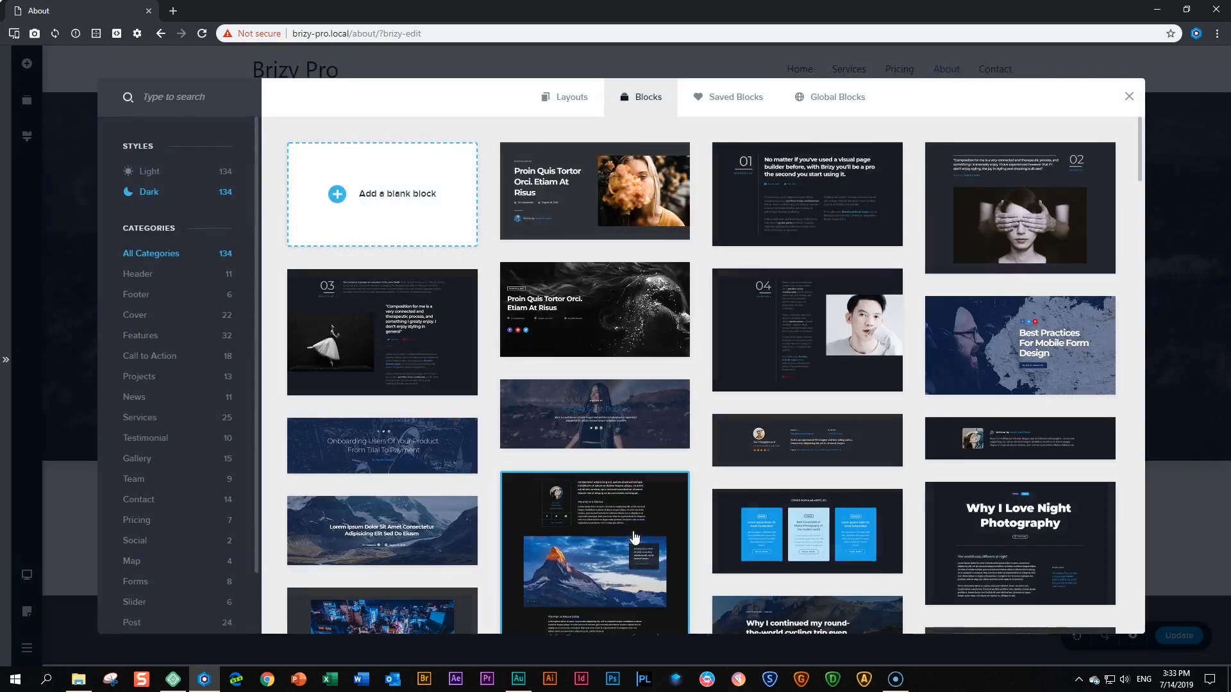
left_click(154, 172)
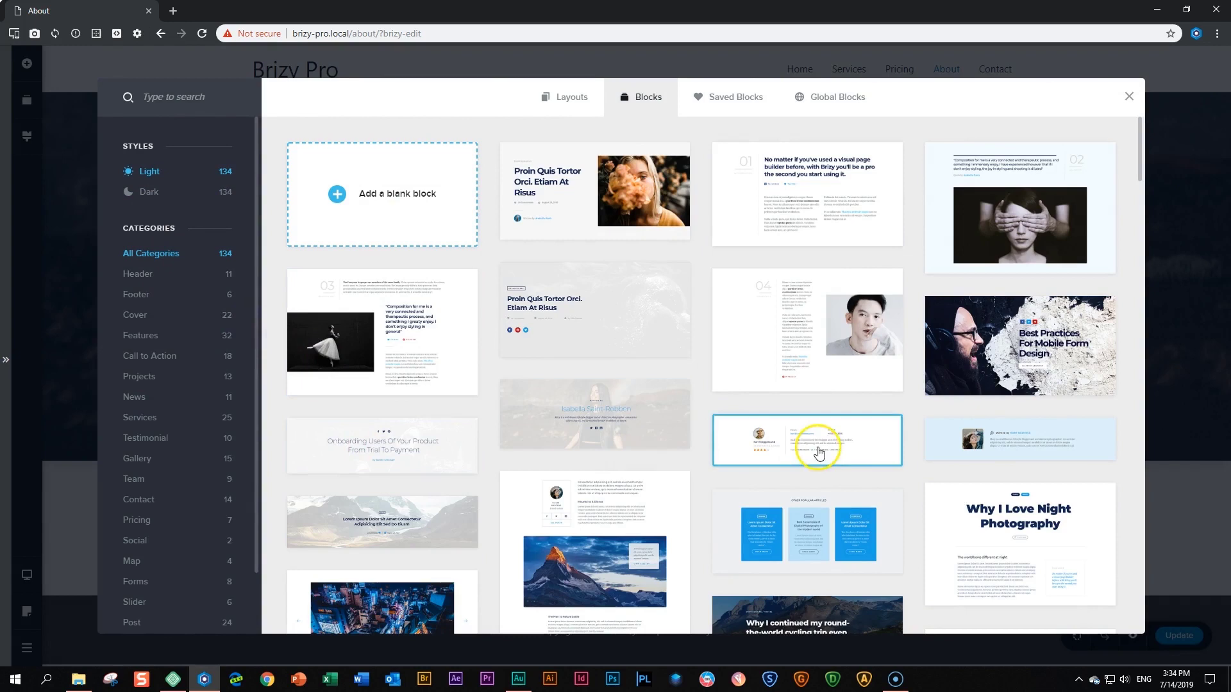
left_click(1017, 525)
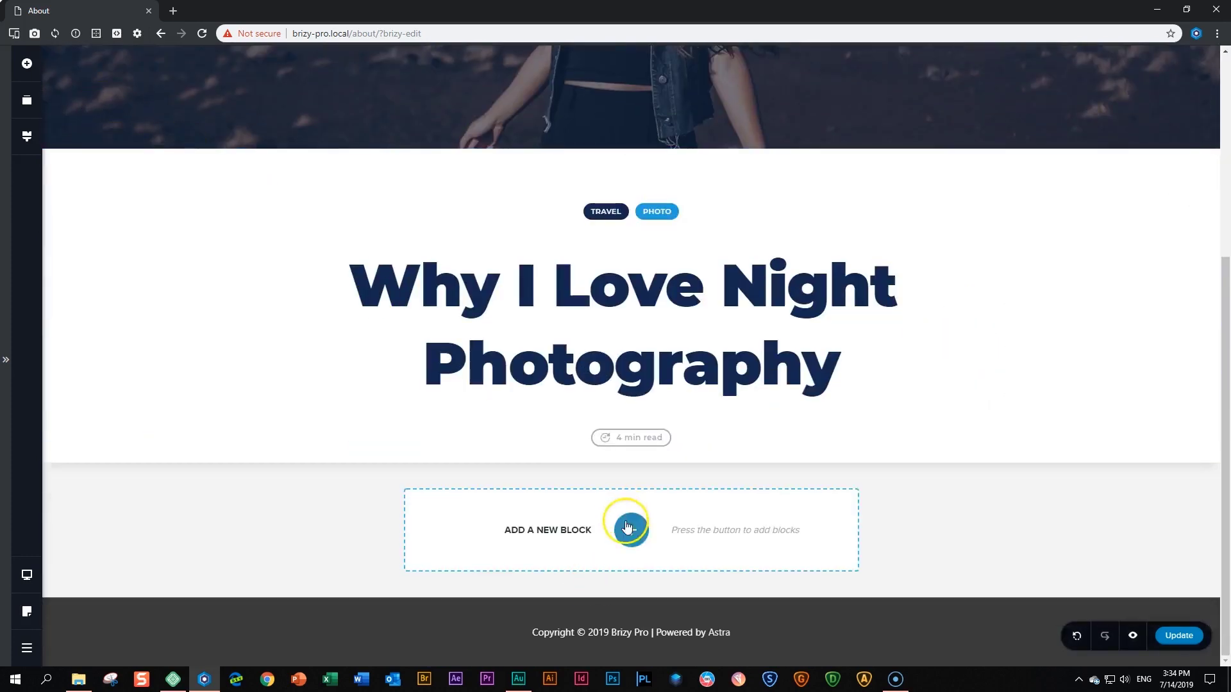
- Add the dark 'Daytime is boring to me' blog-post article block
left_click(631, 529)
left_click(154, 194)
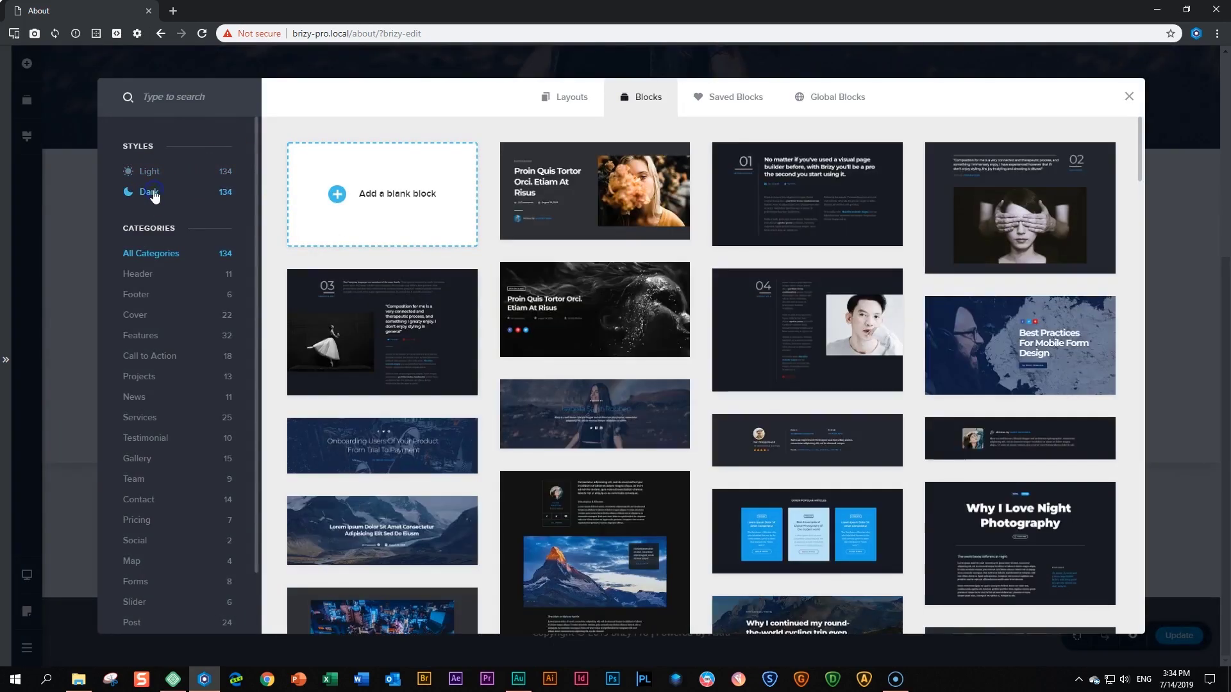
scroll(606, 355, "down", 5)
scroll(583, 374, "down", 2)
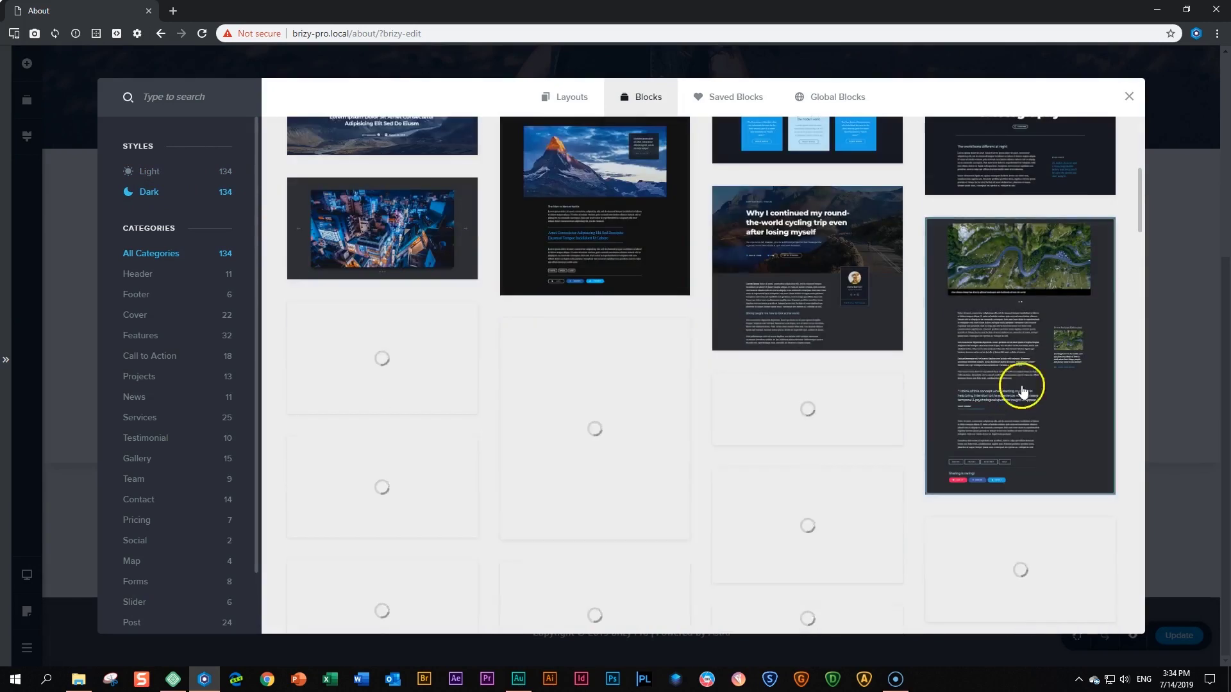
left_click(592, 372)
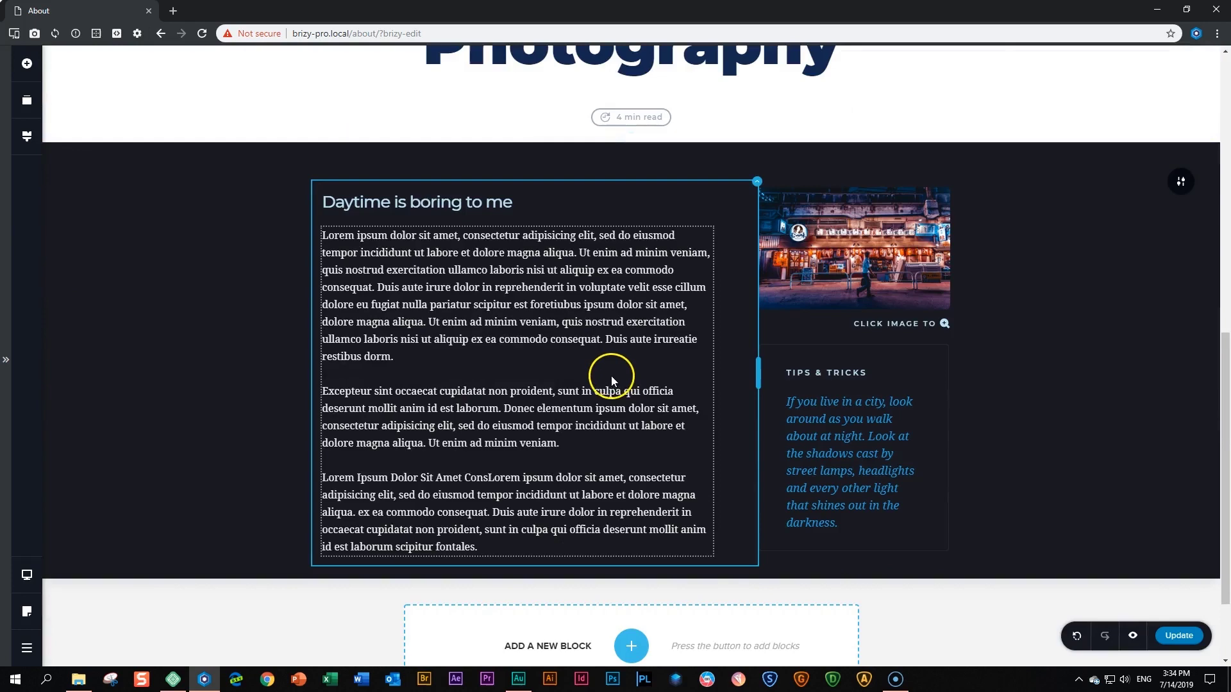
scroll(612, 378, "down", 2)
- Add the light Masonry Gallery block at the bottom of the page
left_click(631, 530)
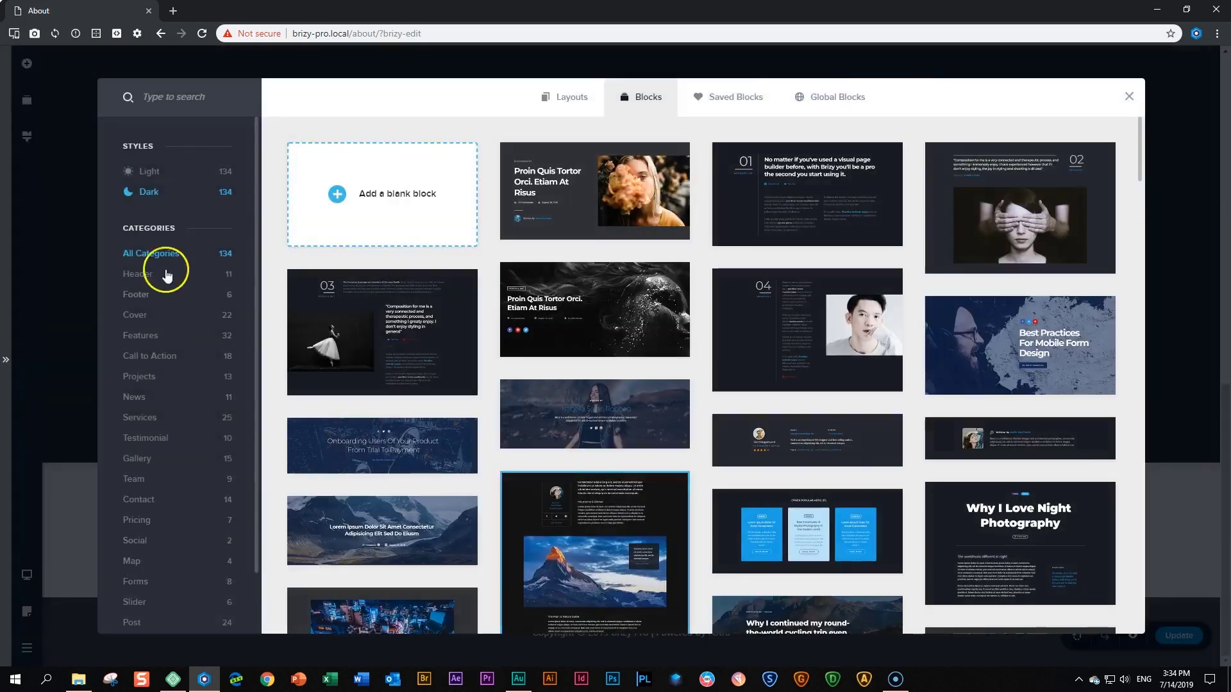
left_click(154, 171)
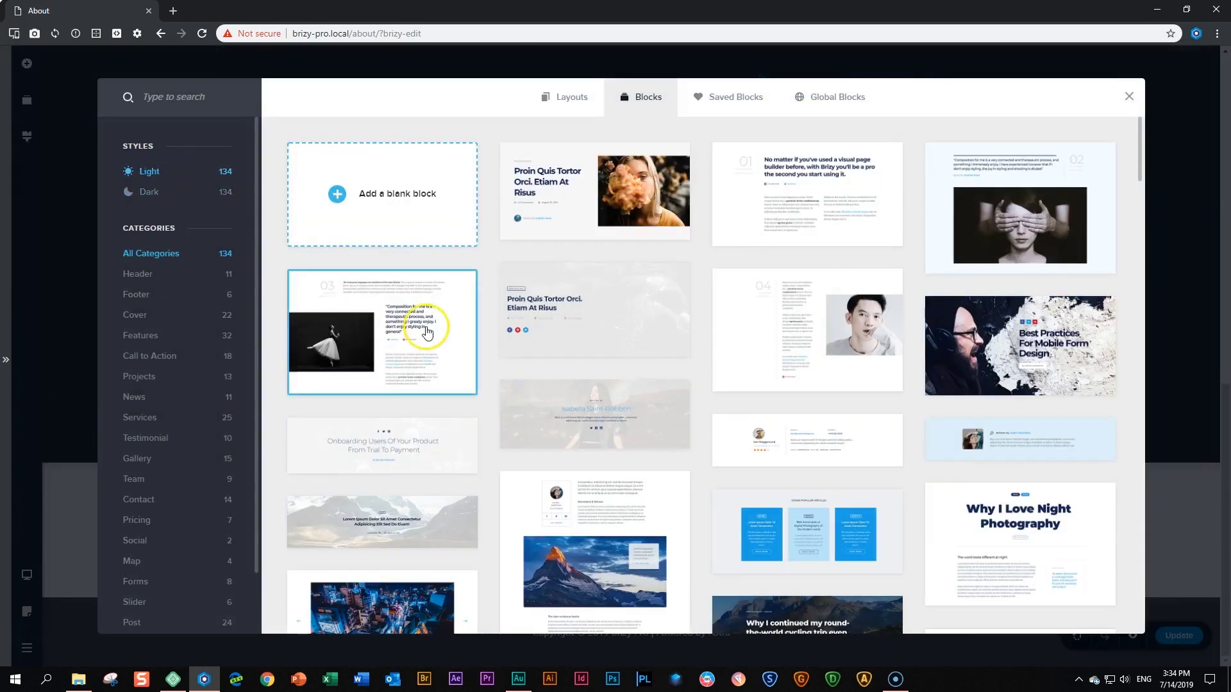
scroll(425, 338, "down", 7)
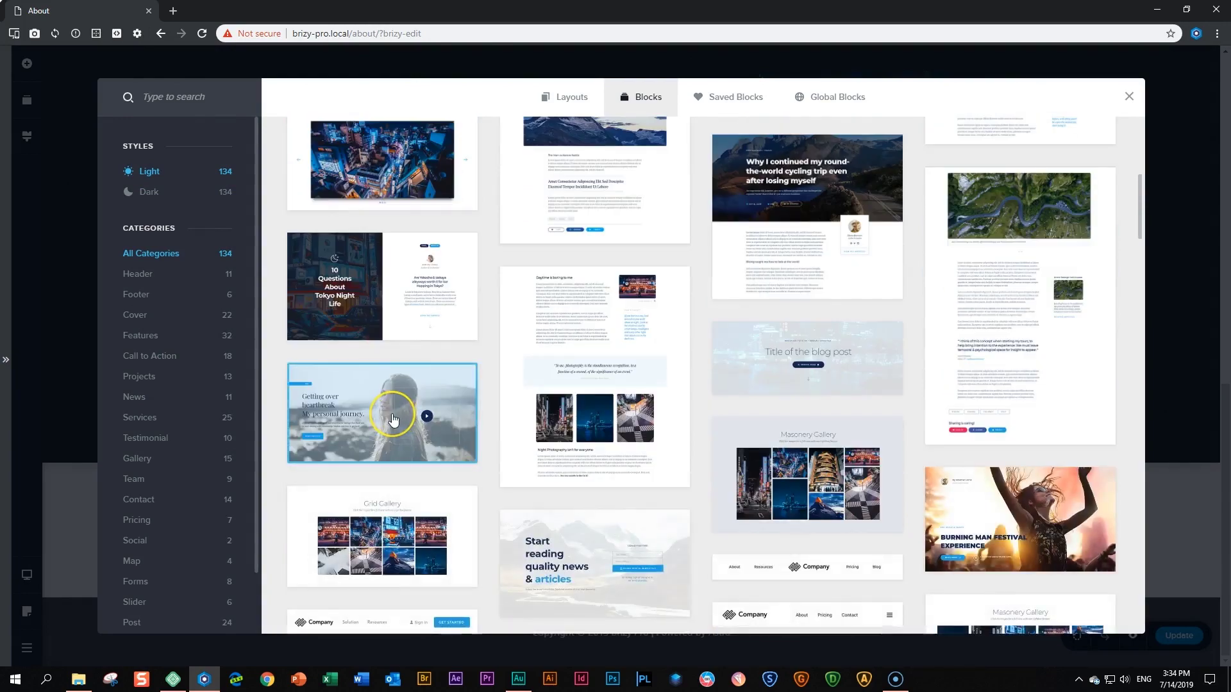
scroll(393, 420, "down", 6)
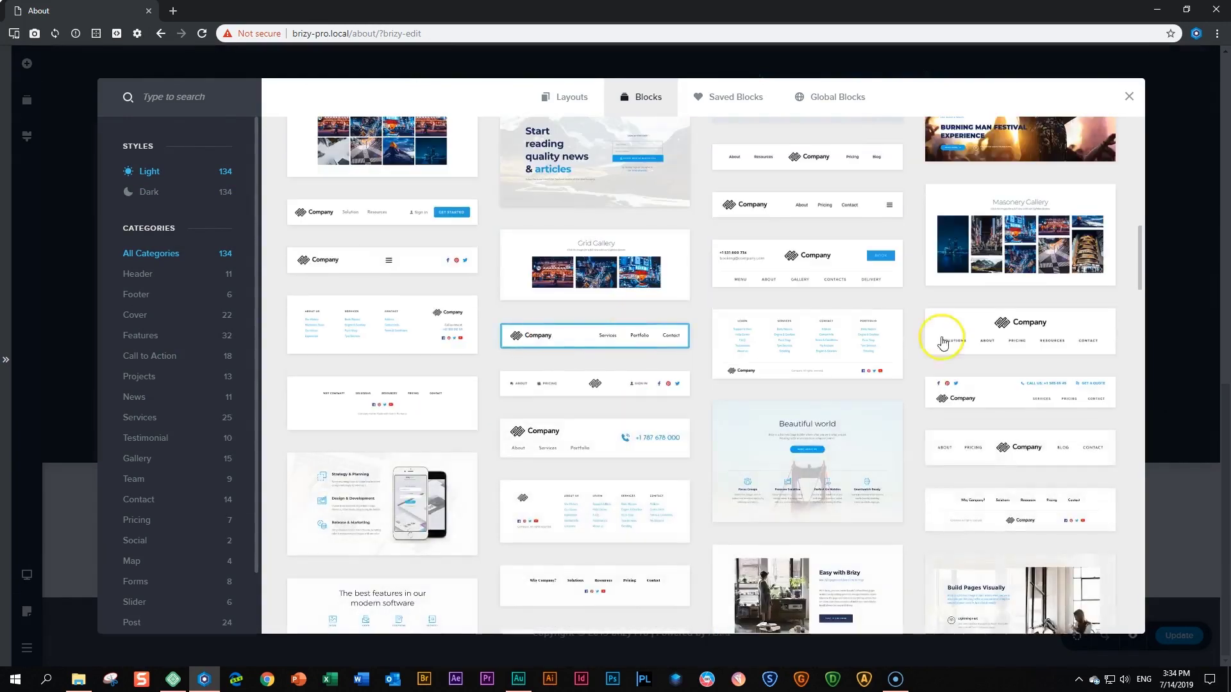
left_click(1021, 236)
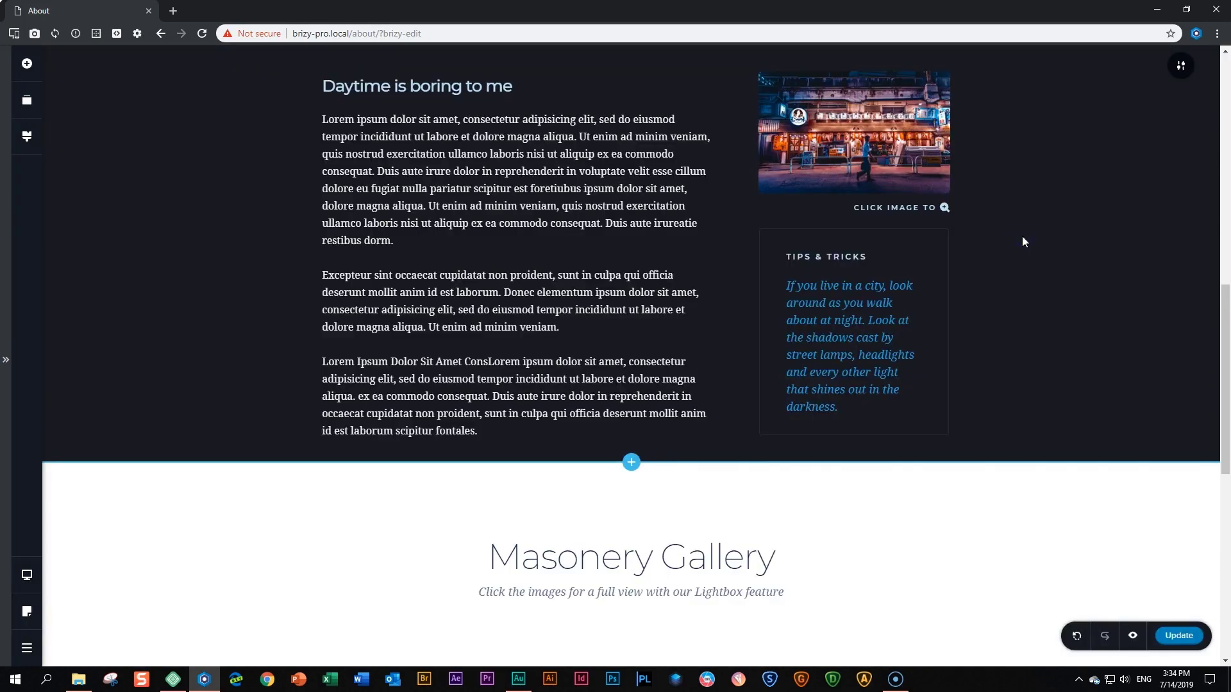
scroll(1022, 247, "up", 15)
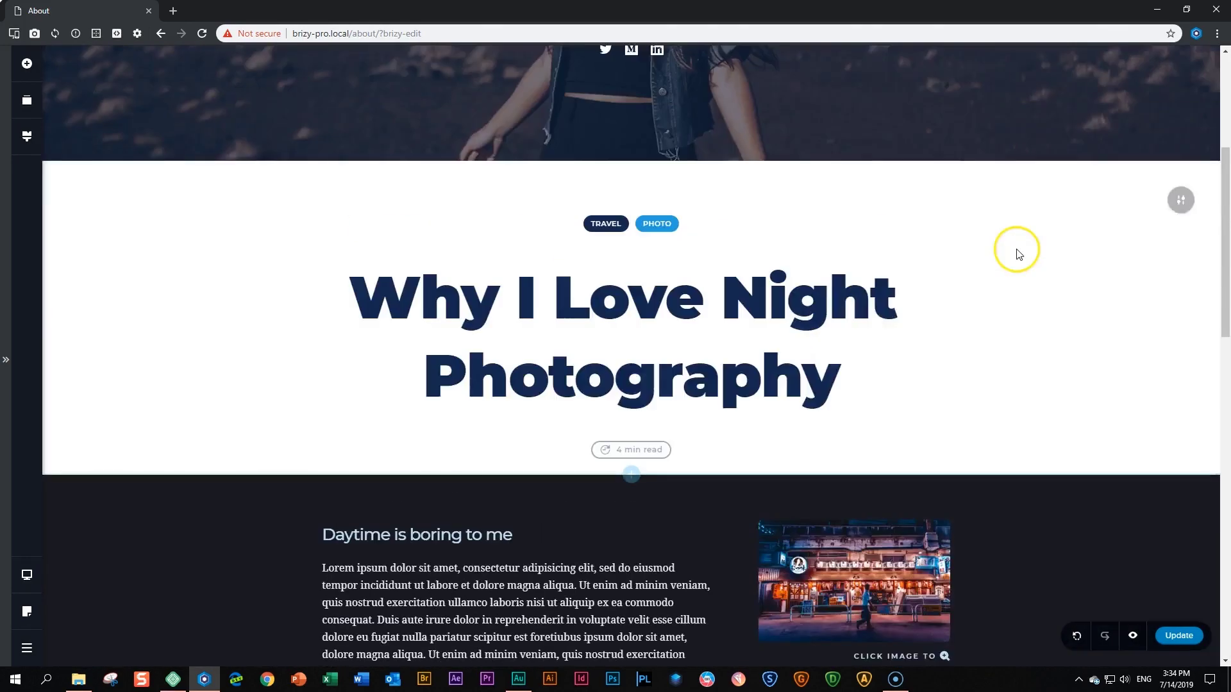
scroll(1017, 250, "down", 15)
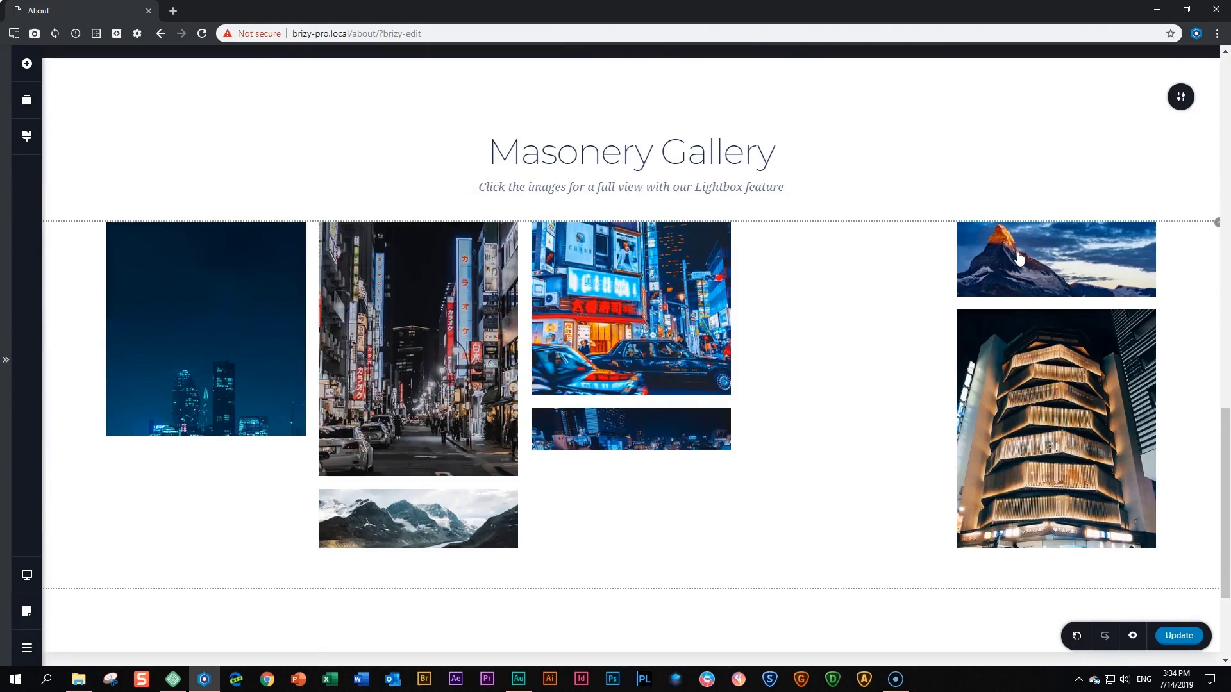
scroll(1019, 256, "up", 7)
scroll(1017, 258, "up", 10)
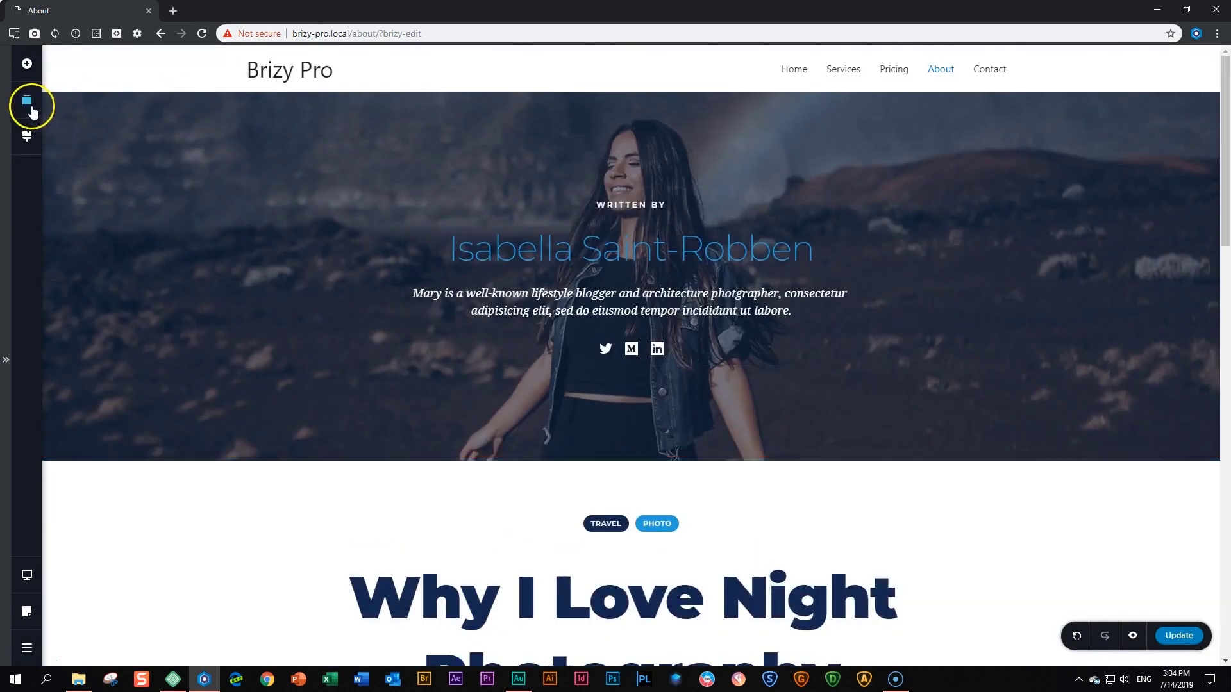
- In Reorder Blocks, drop a thumbnail back in place, keeping hero, title, article, gallery order
left_click(30, 109)
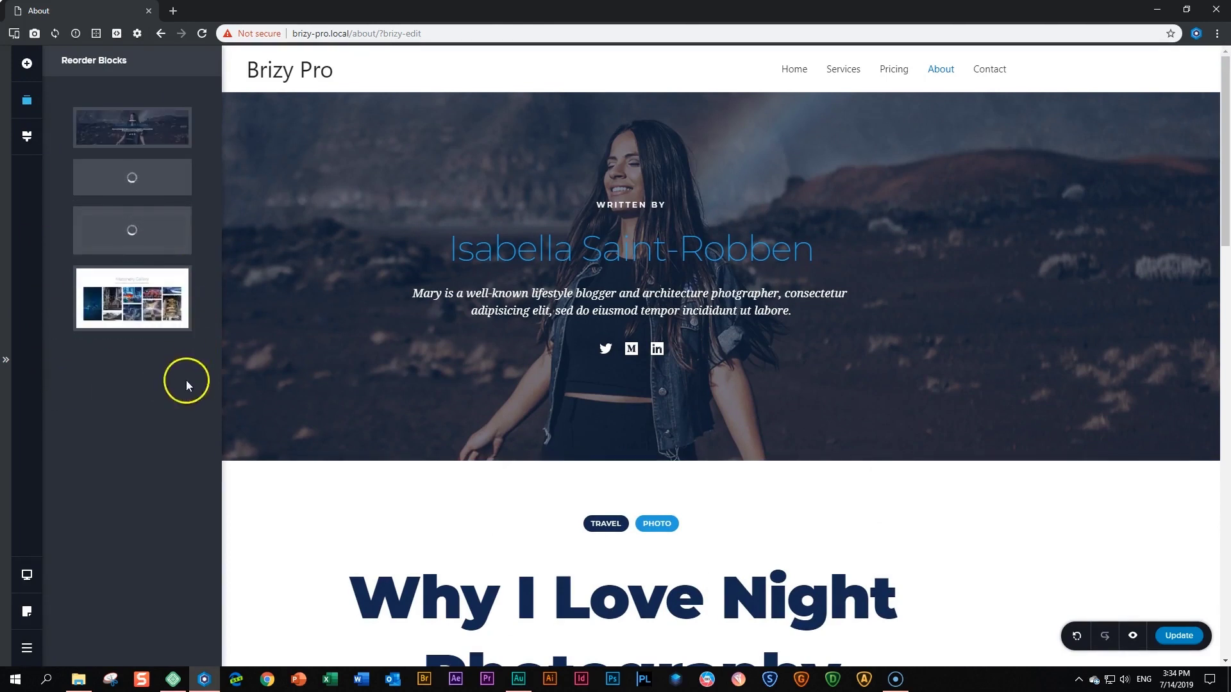
left_click_drag(120, 255, 122, 260)
scroll(527, 570, "down", 12)
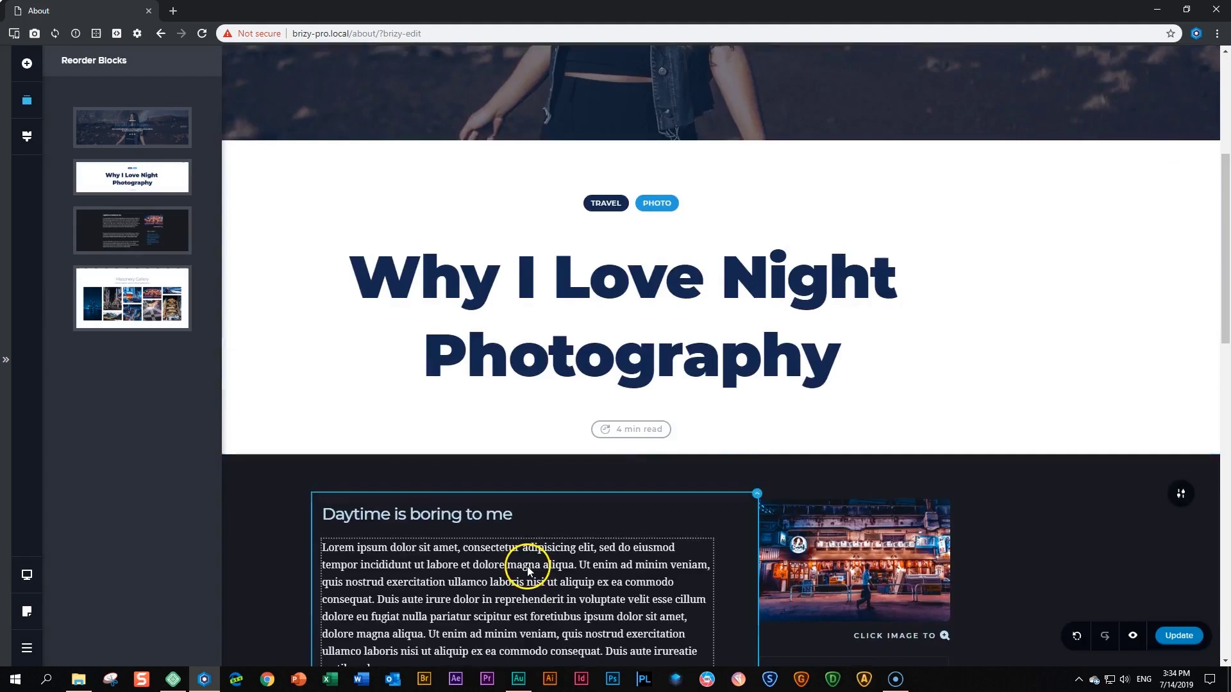
scroll(862, 442, "down", 3)
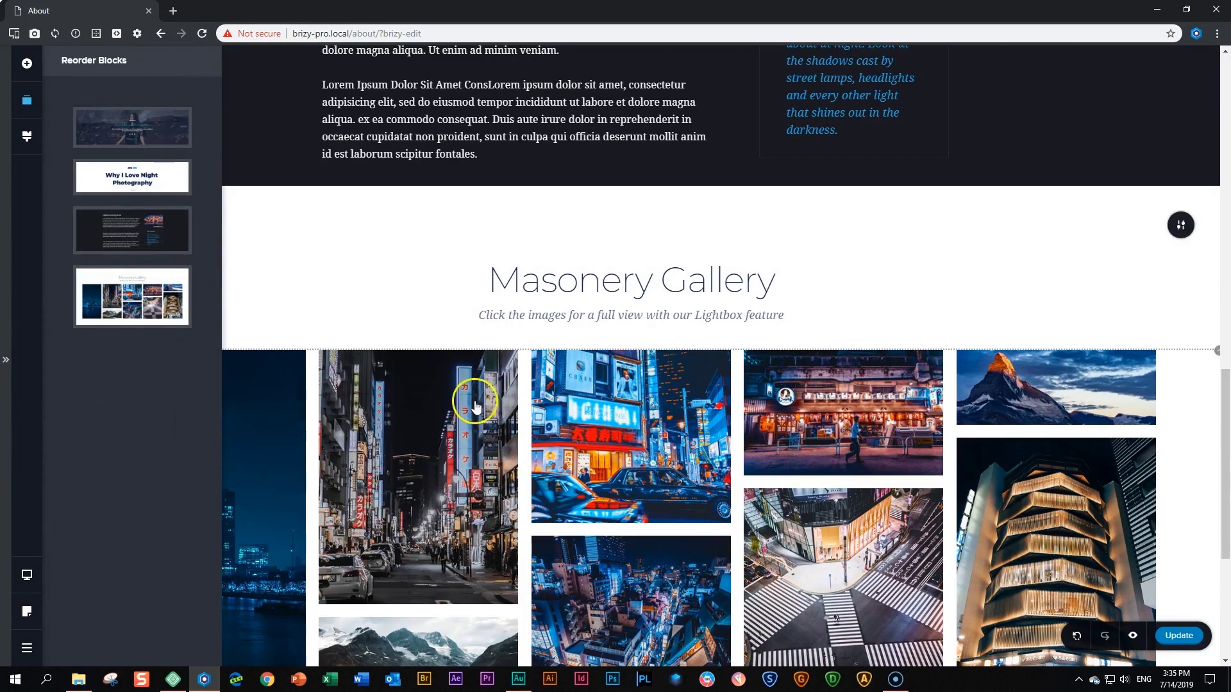
scroll(476, 402, "down", 5)
scroll(477, 401, "up", 3)
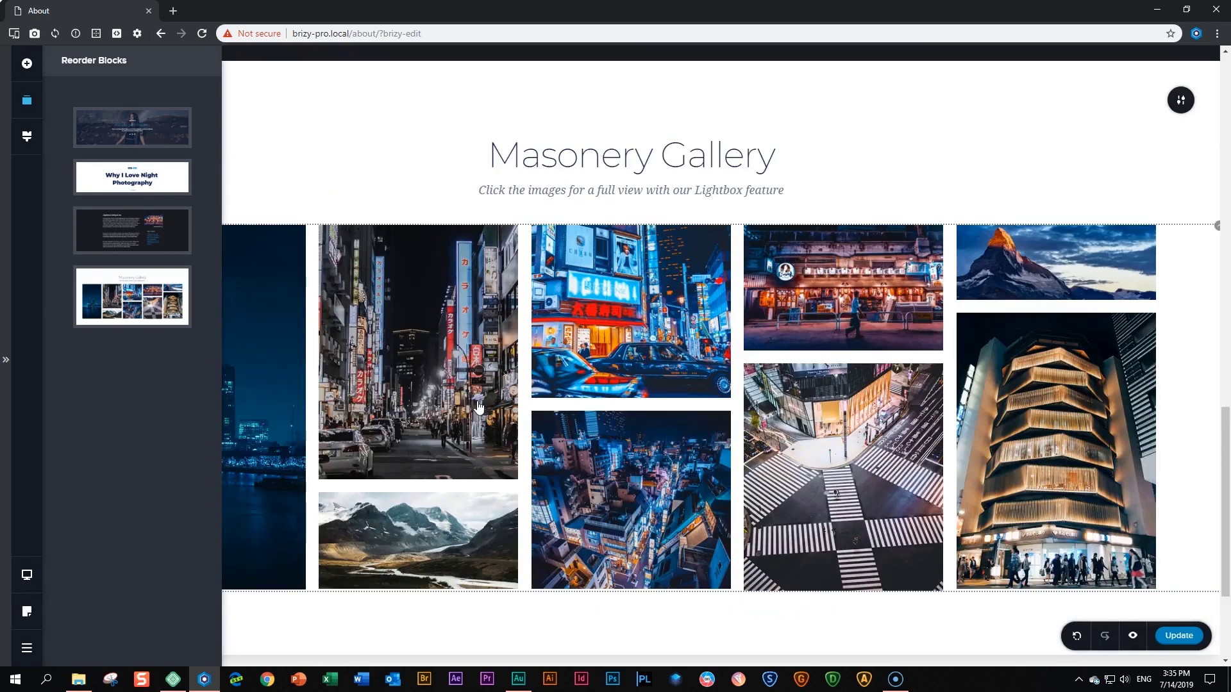
left_click(1046, 154)
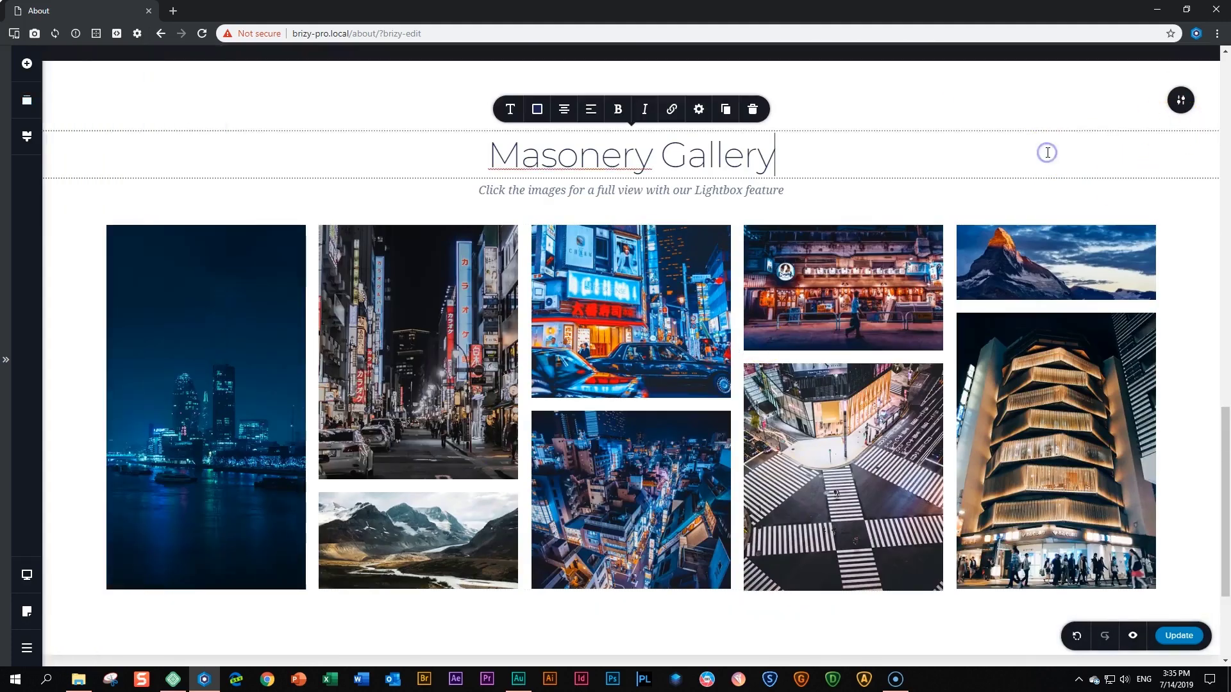
scroll(1169, 256, "up", 10)
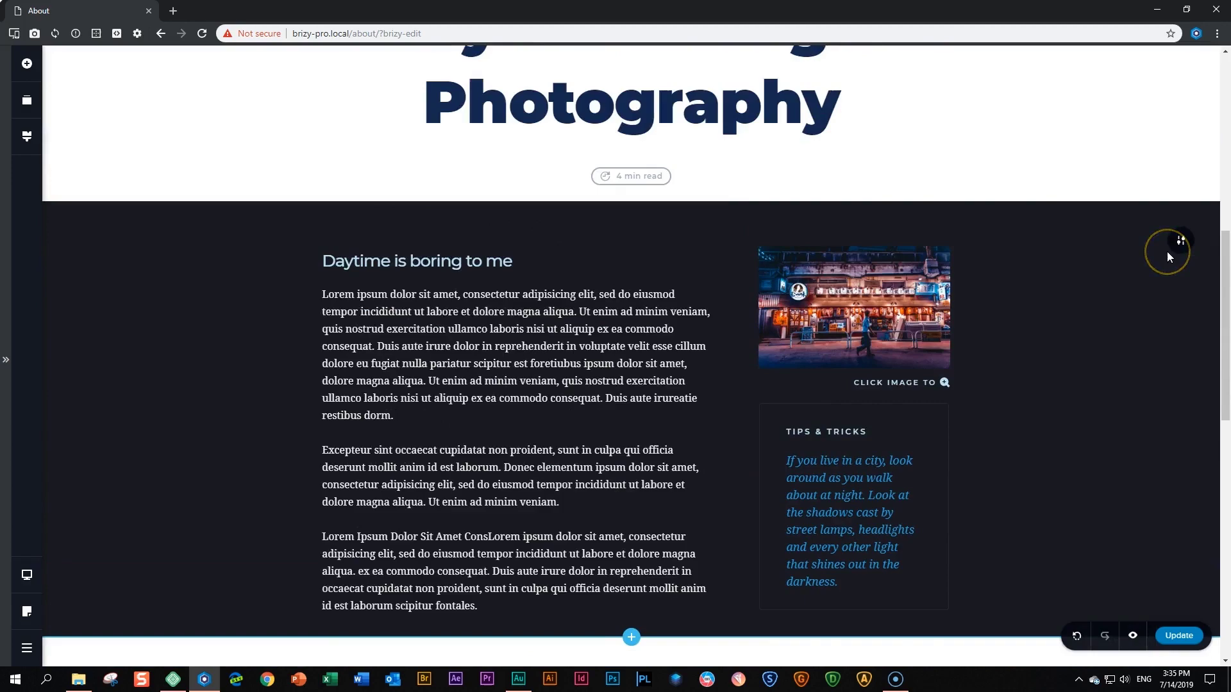
scroll(1166, 256, "up", 3)
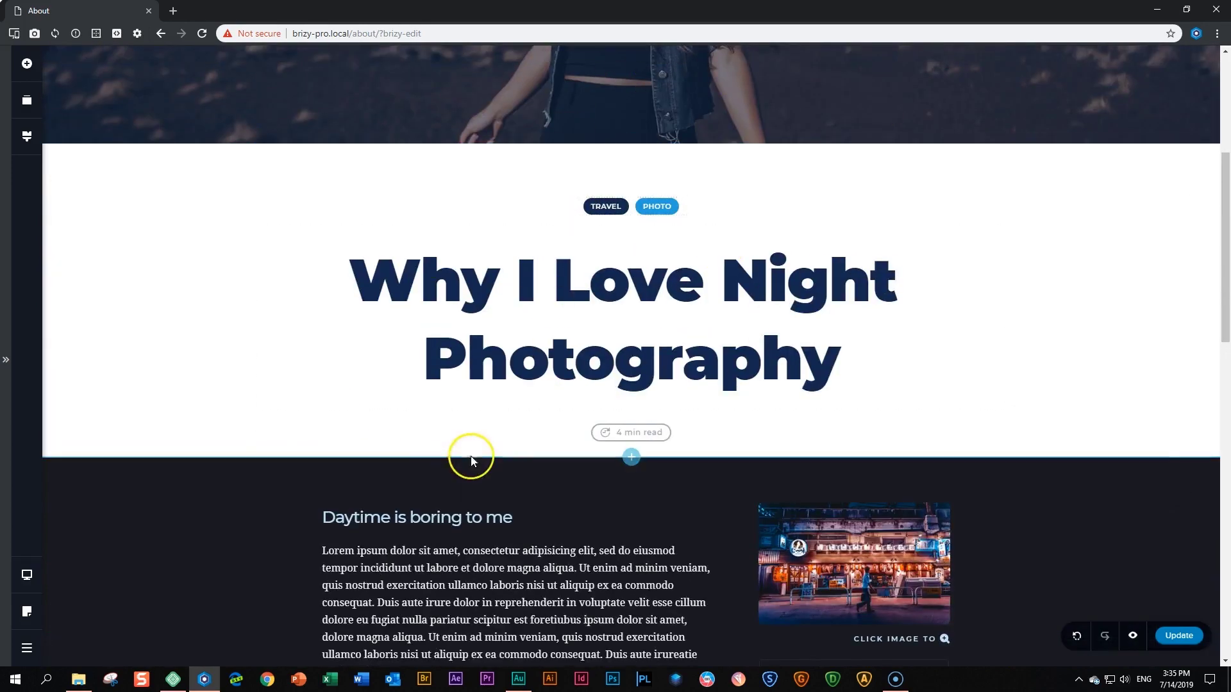
scroll(470, 455, "down", 7)
scroll(467, 451, "down", 5)
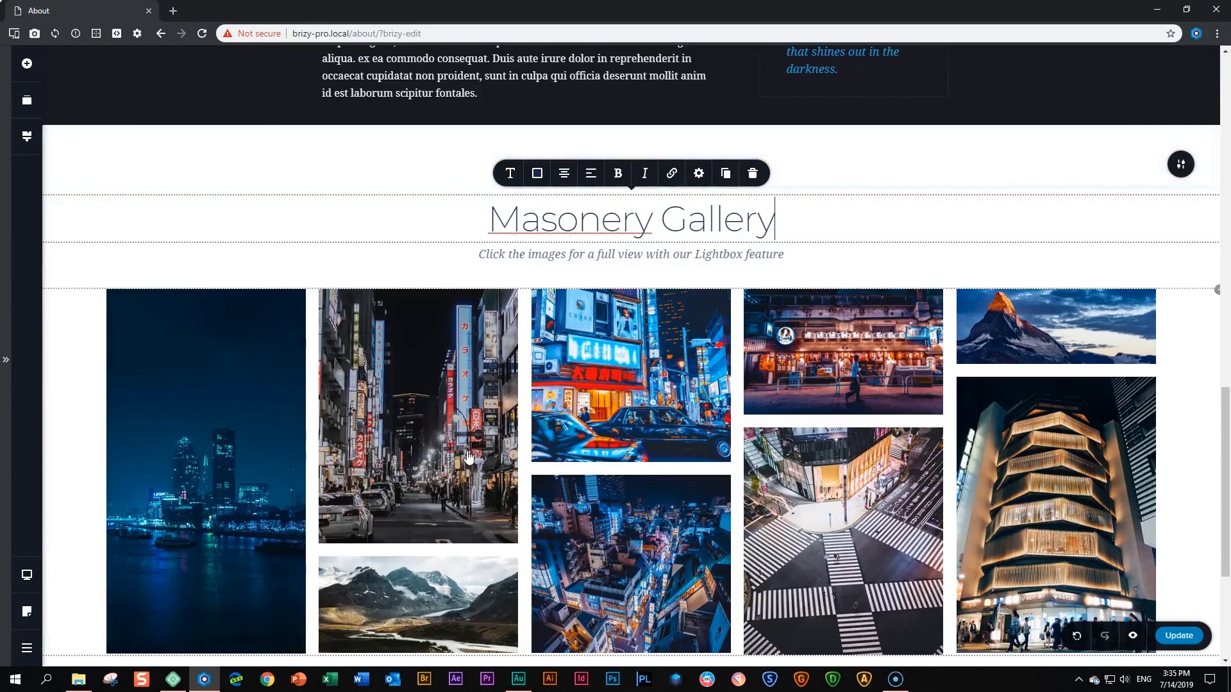
scroll(468, 457, "up", 12)
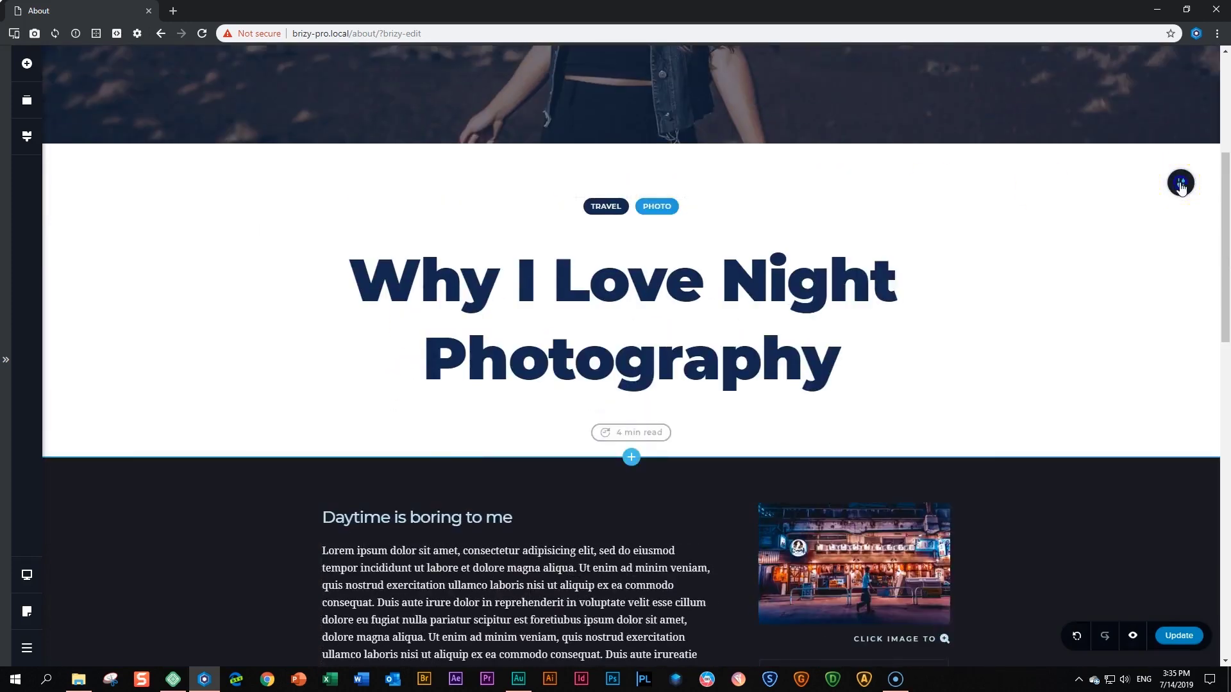
left_click_drag(1181, 274, 1187, 494)
left_click(1154, 383)
left_click_drag(1126, 198, 1087, 454)
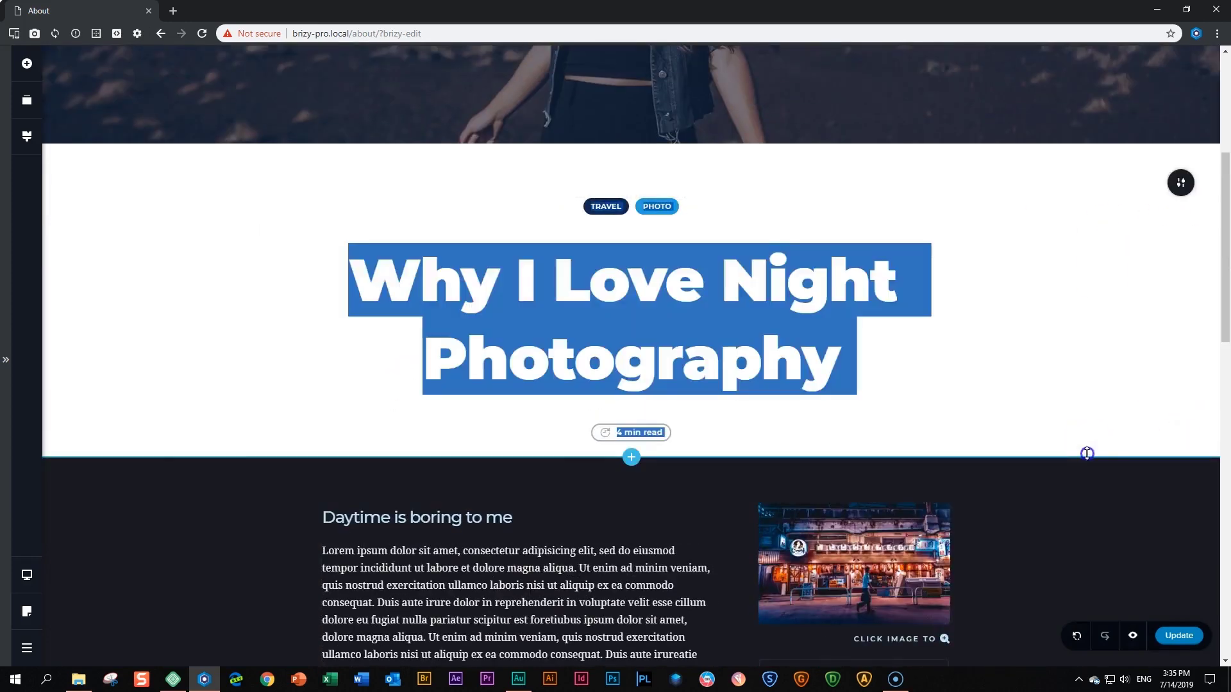
left_click(1092, 237)
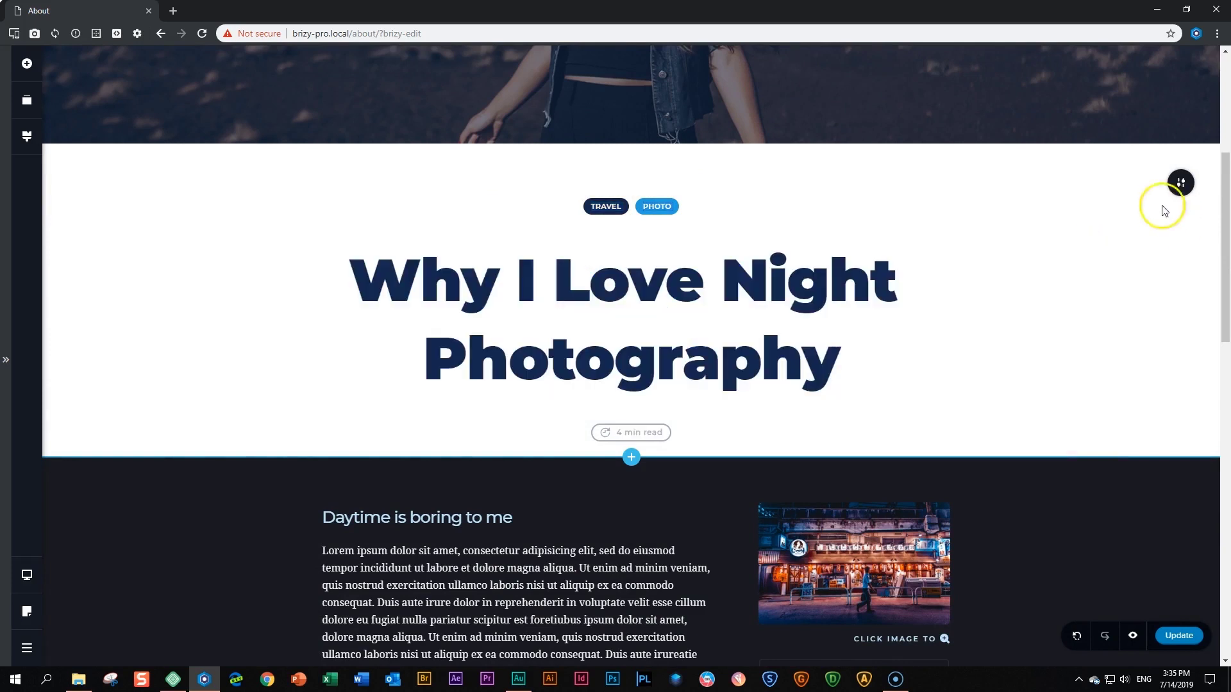
- In Reorder Blocks, move the Night Photography title block below the dark article
left_click(27, 104)
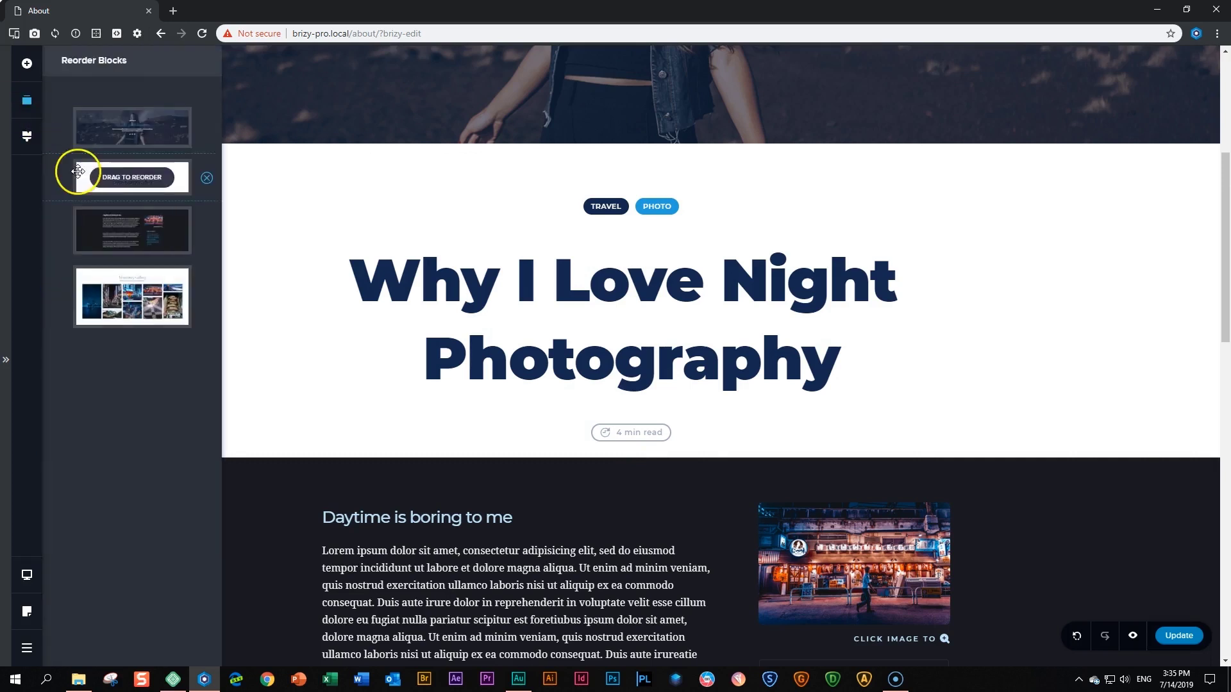
mouse_move(126, 124)
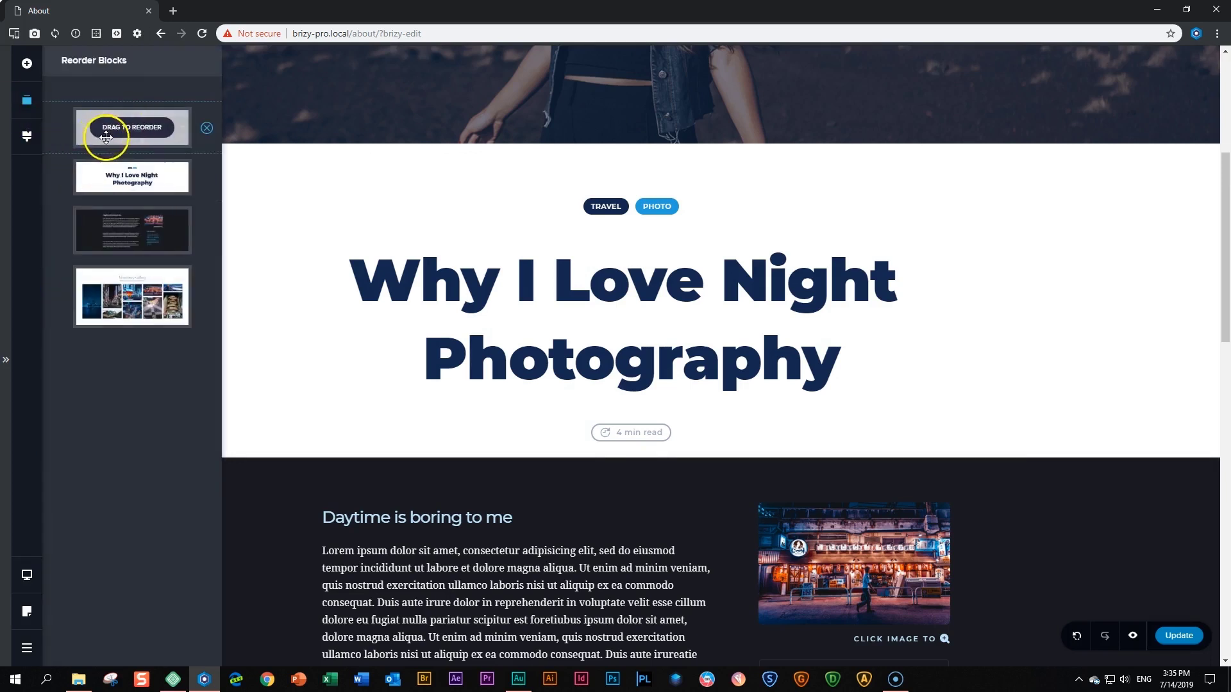
mouse_move(135, 179)
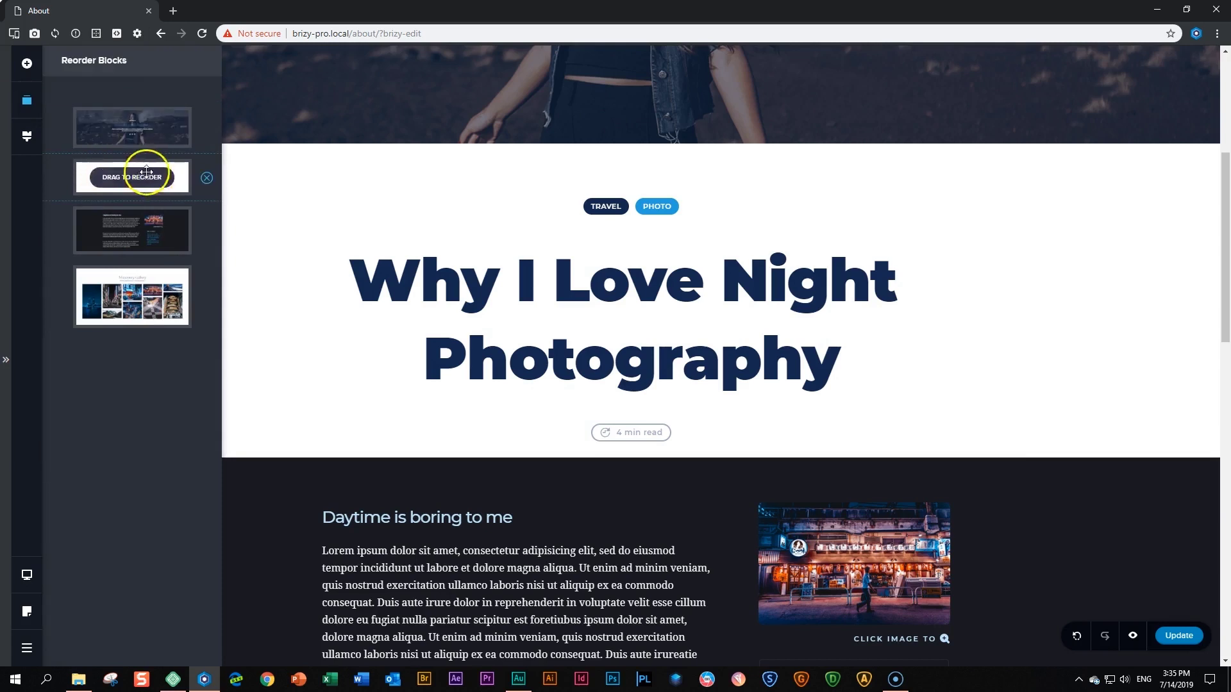
left_click_drag(136, 179, 138, 240)
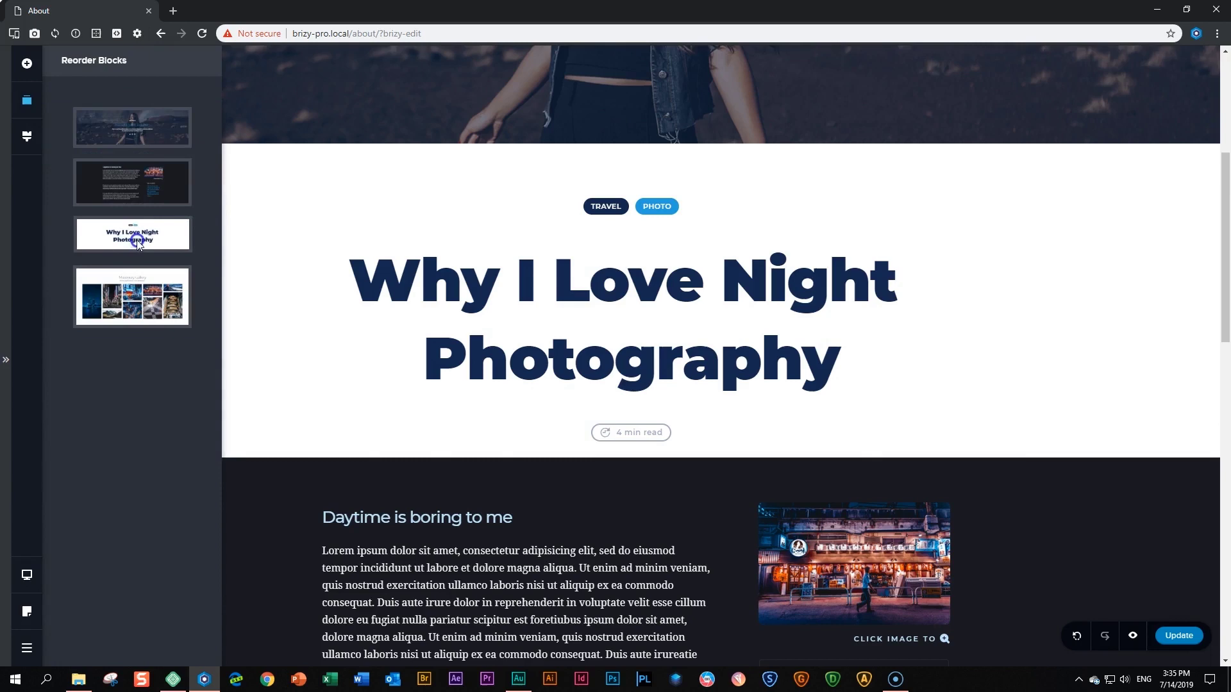
- Move the Masonery Gallery block up to second place, directly under the hero
scroll(399, 266, "down", 5)
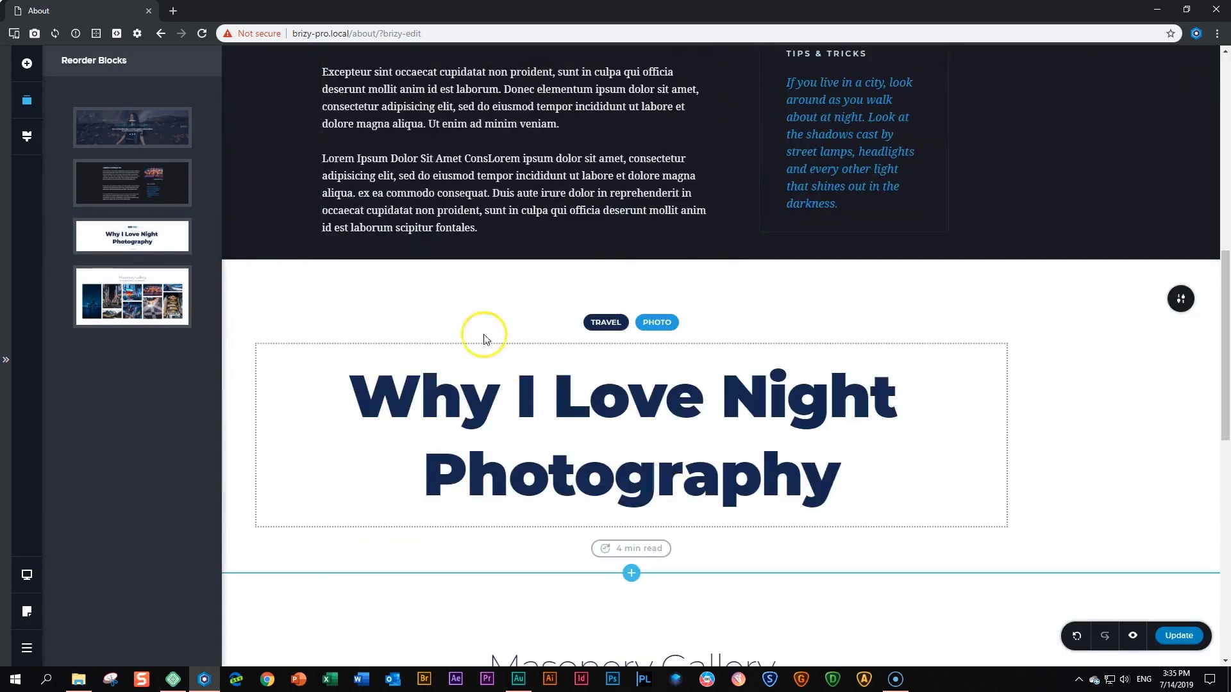
scroll(481, 329, "up", 5)
mouse_move(124, 292)
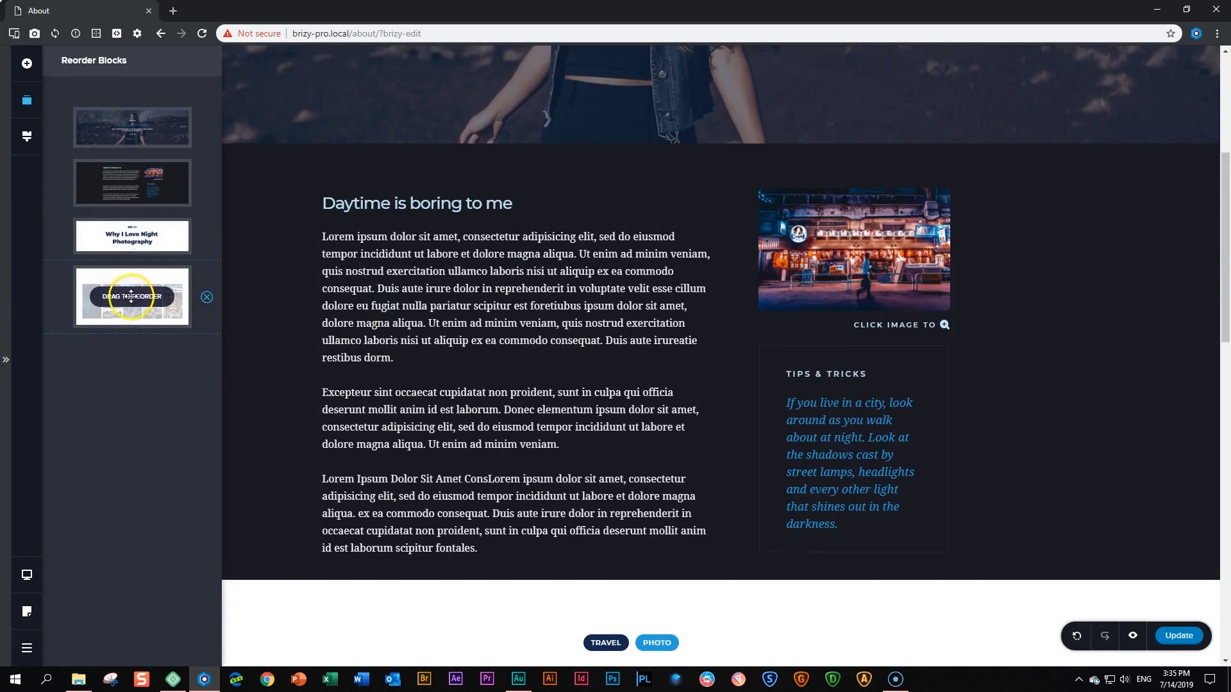
left_click_drag(132, 296, 134, 187)
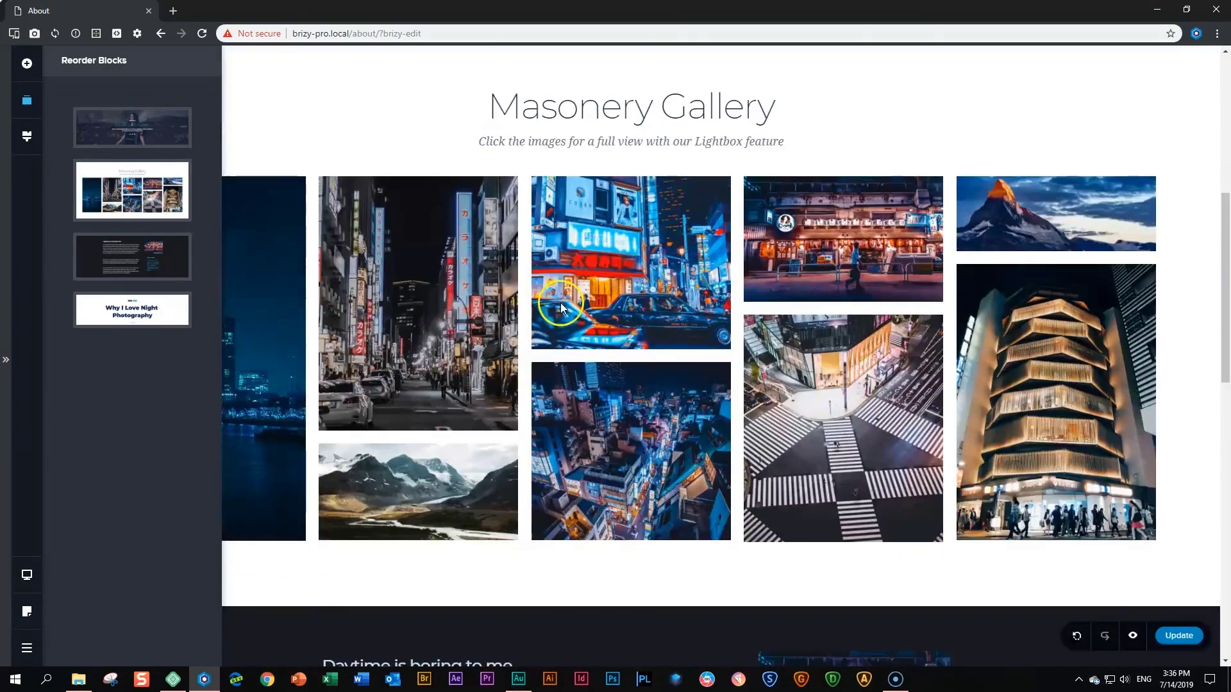
scroll(561, 308, "down", 15)
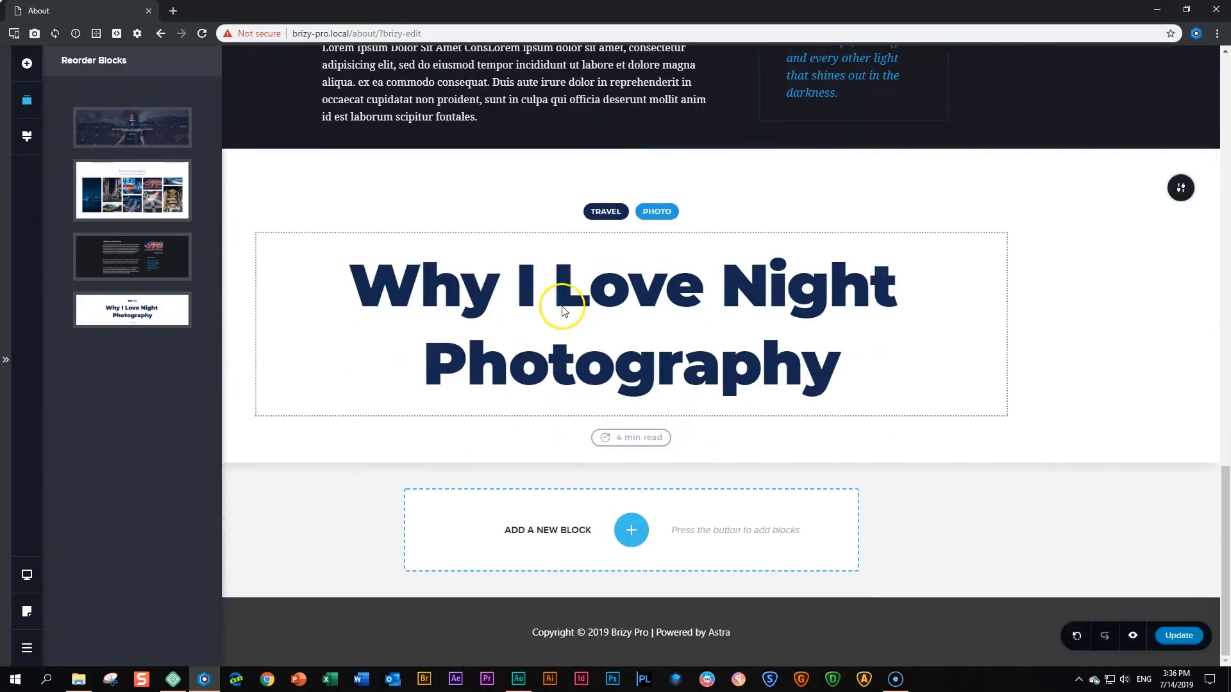
- Delete the dark 'Daytime is boring to me' article section
scroll(561, 310, "up", 5)
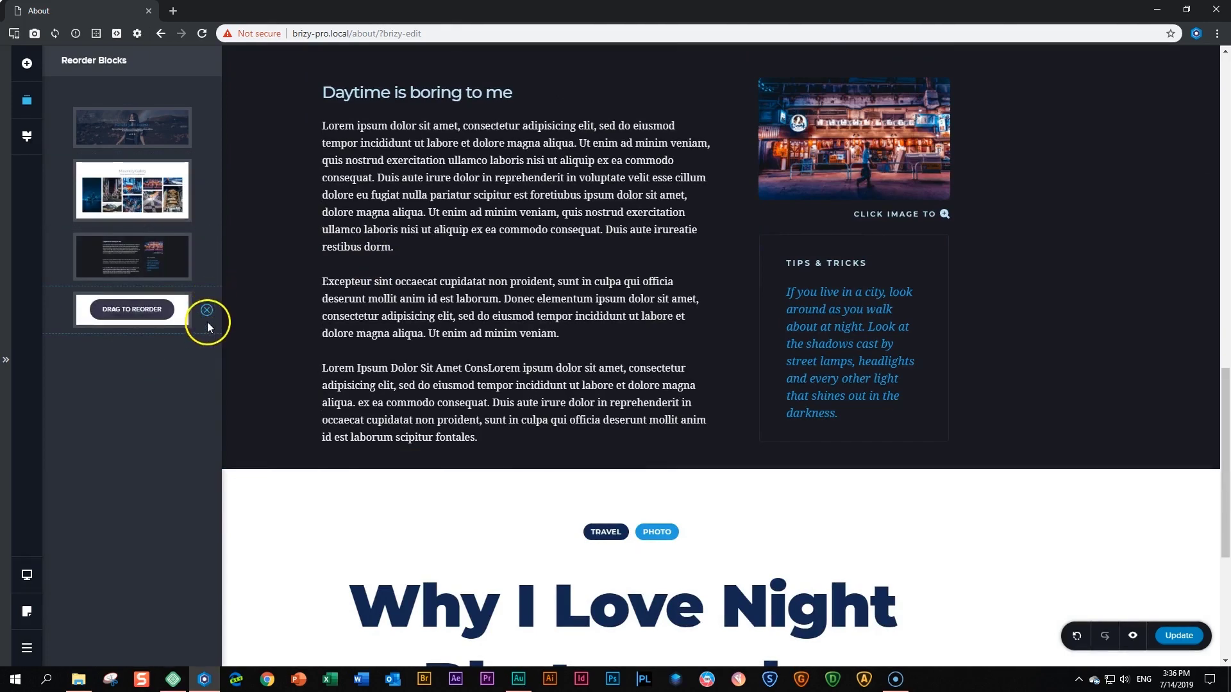
scroll(1208, 297, "up", 3)
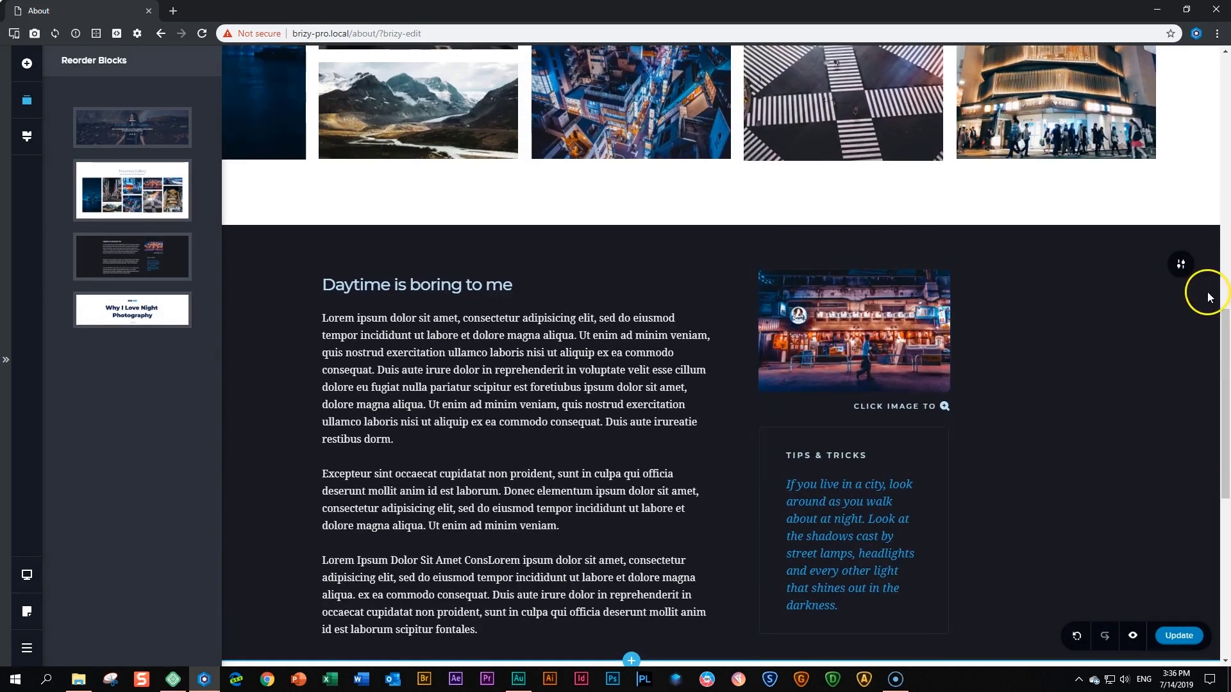
left_click(1181, 265)
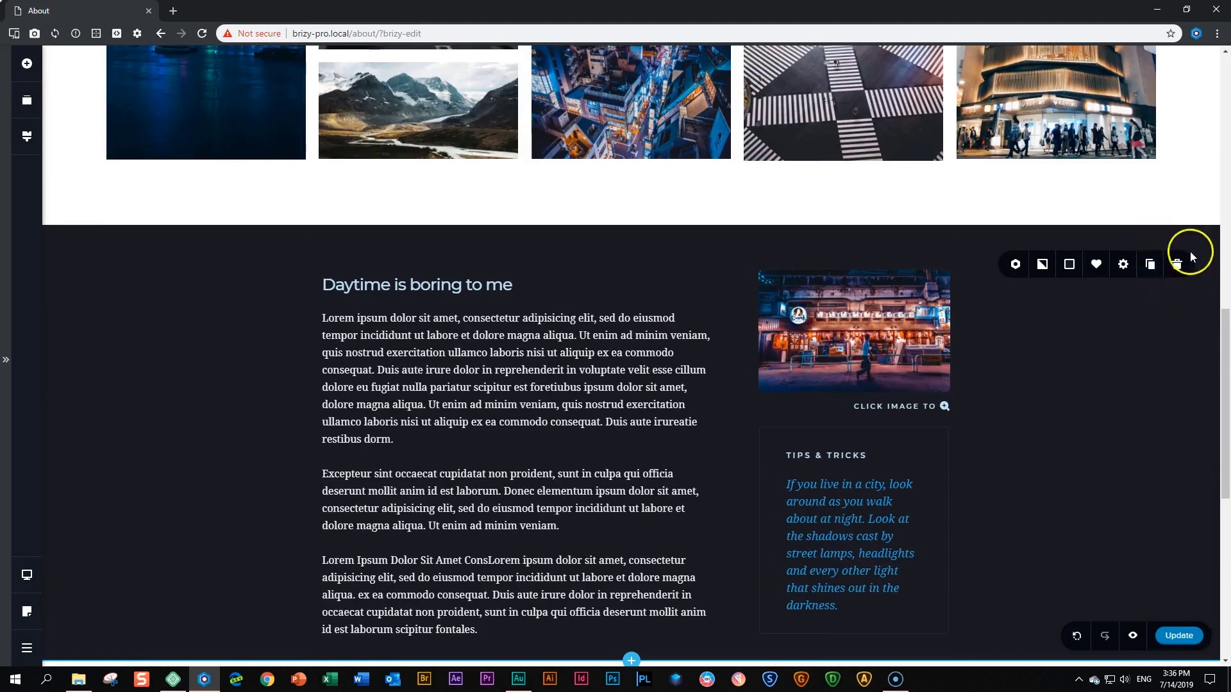
left_click(1177, 265)
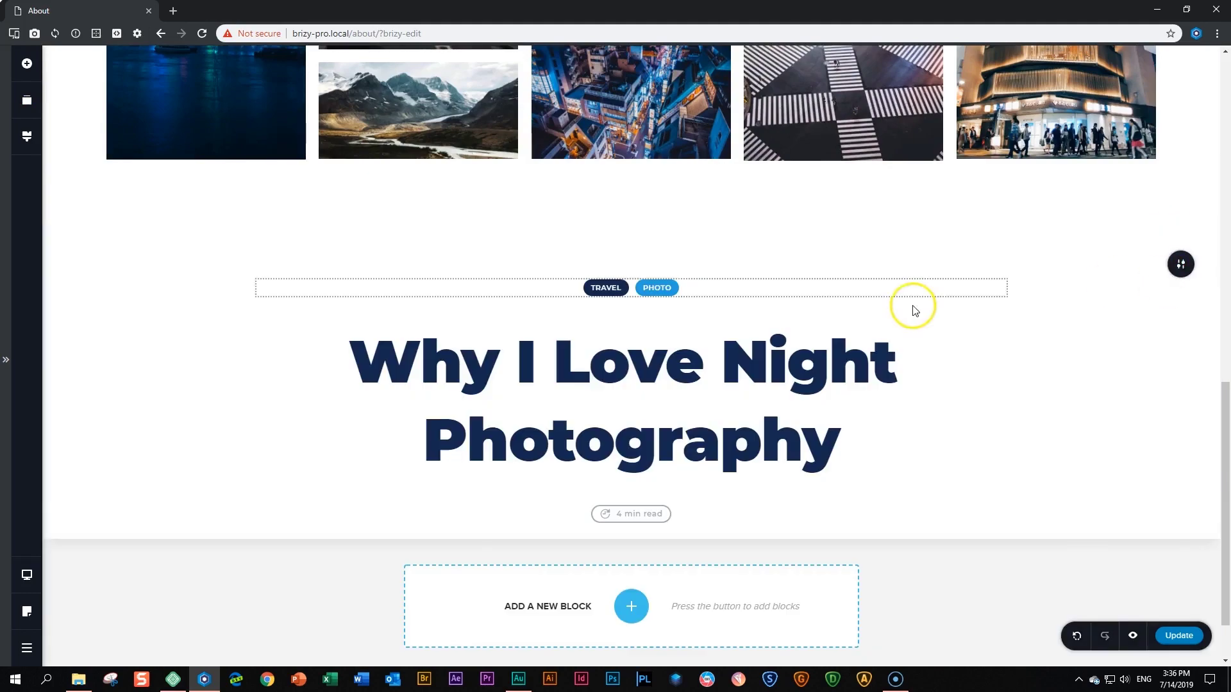
- Remove the hero, Masonery Gallery and title blocks via Reorder Blocks, leaving the page empty
scroll(909, 305, "up", 11)
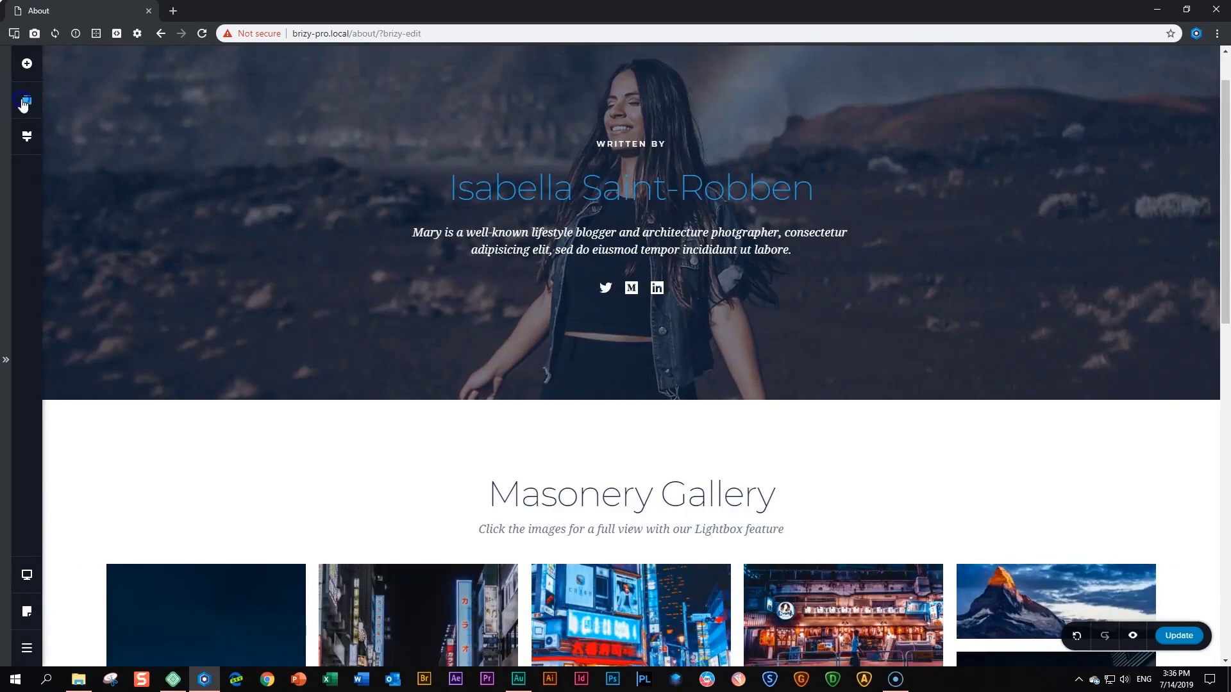
left_click(25, 101)
mouse_move(211, 131)
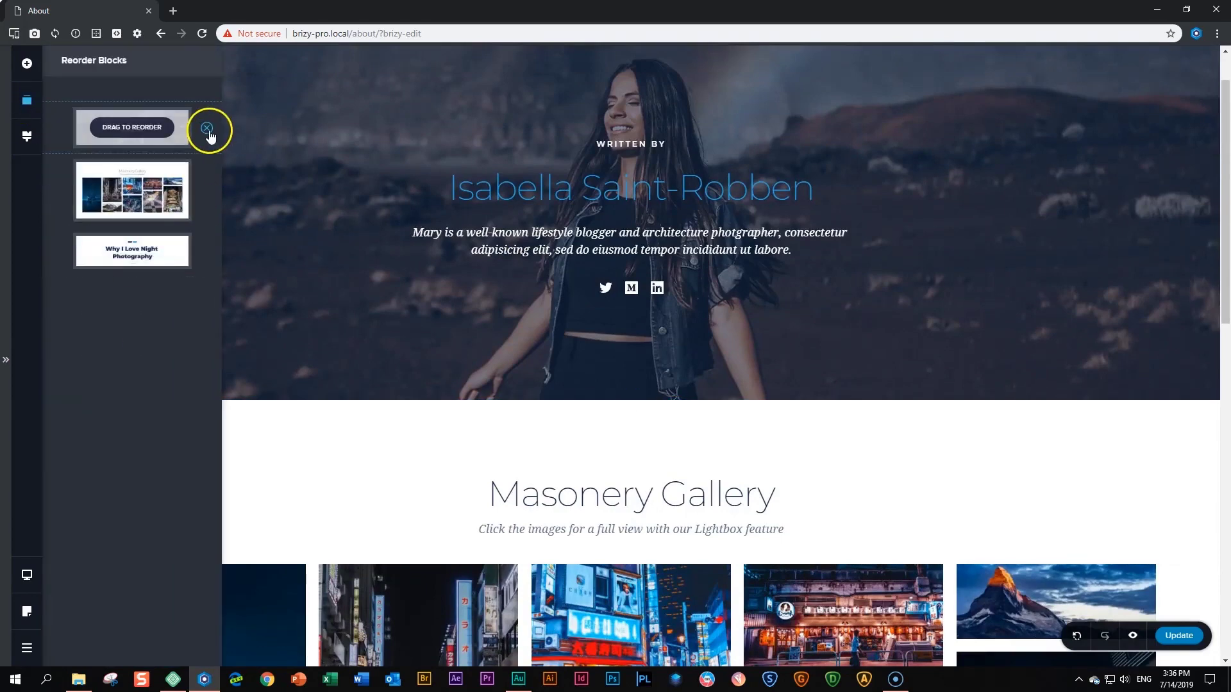
left_click(208, 129)
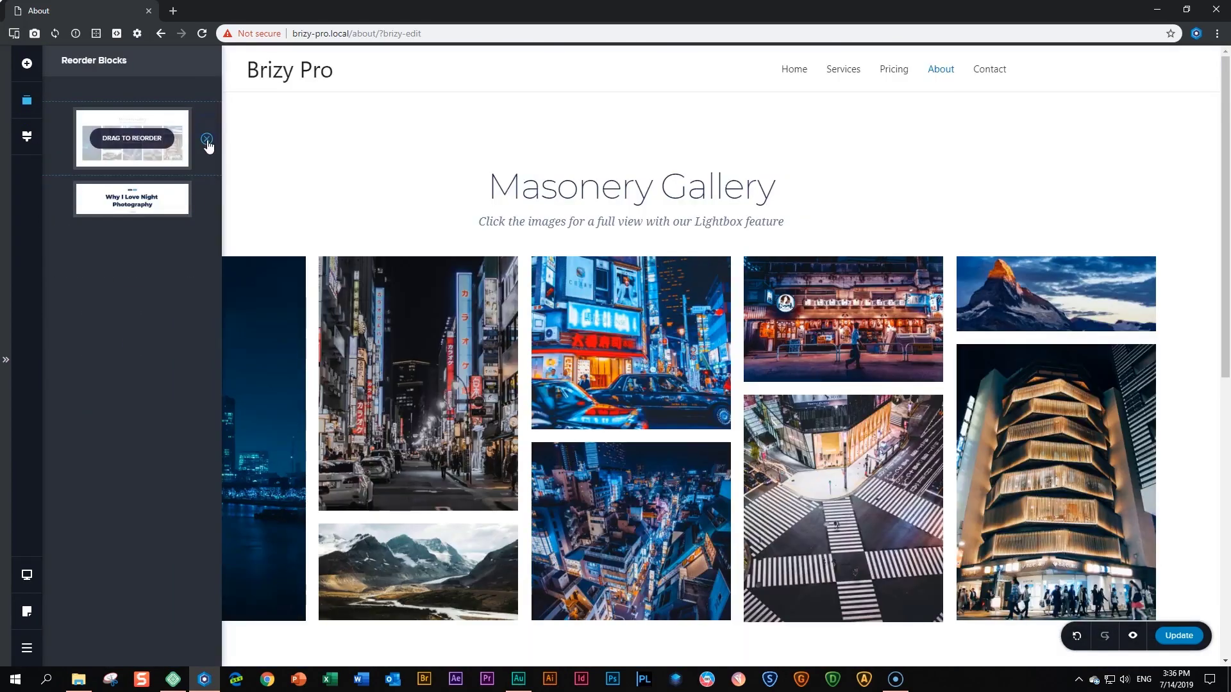
left_click(206, 138)
left_click(206, 129)
left_click(425, 239)
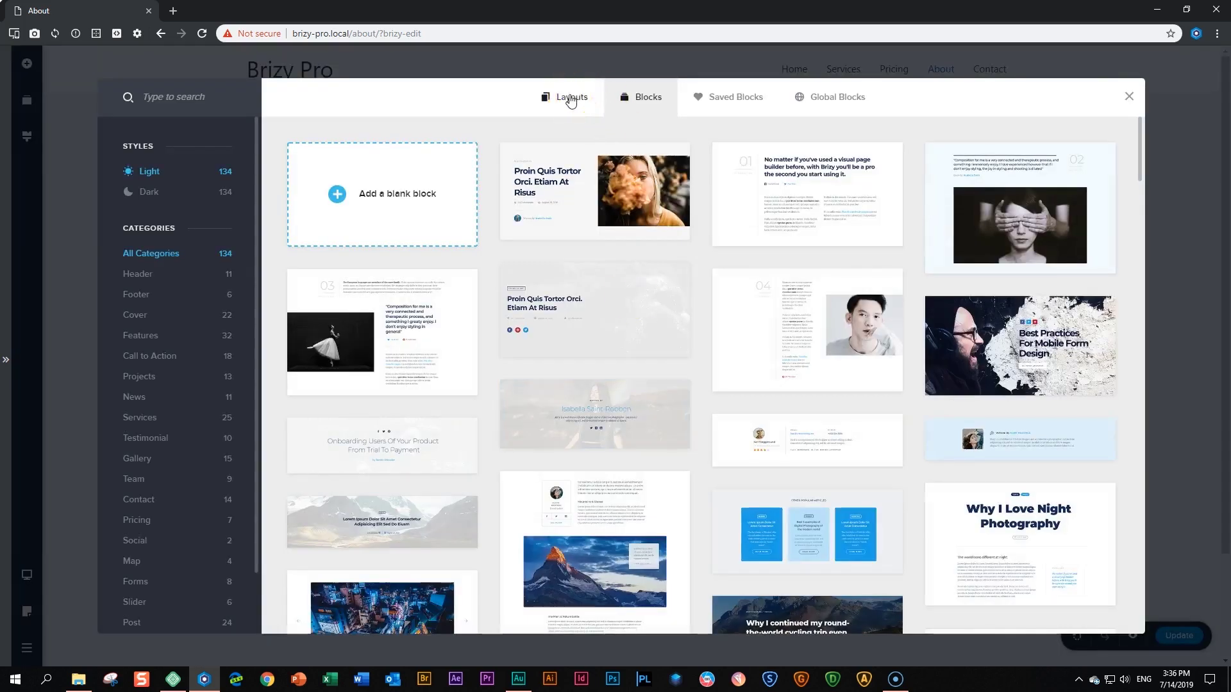
- Preview the Parlor barbershop layout from the Health & Beauty layout category
left_click(570, 99)
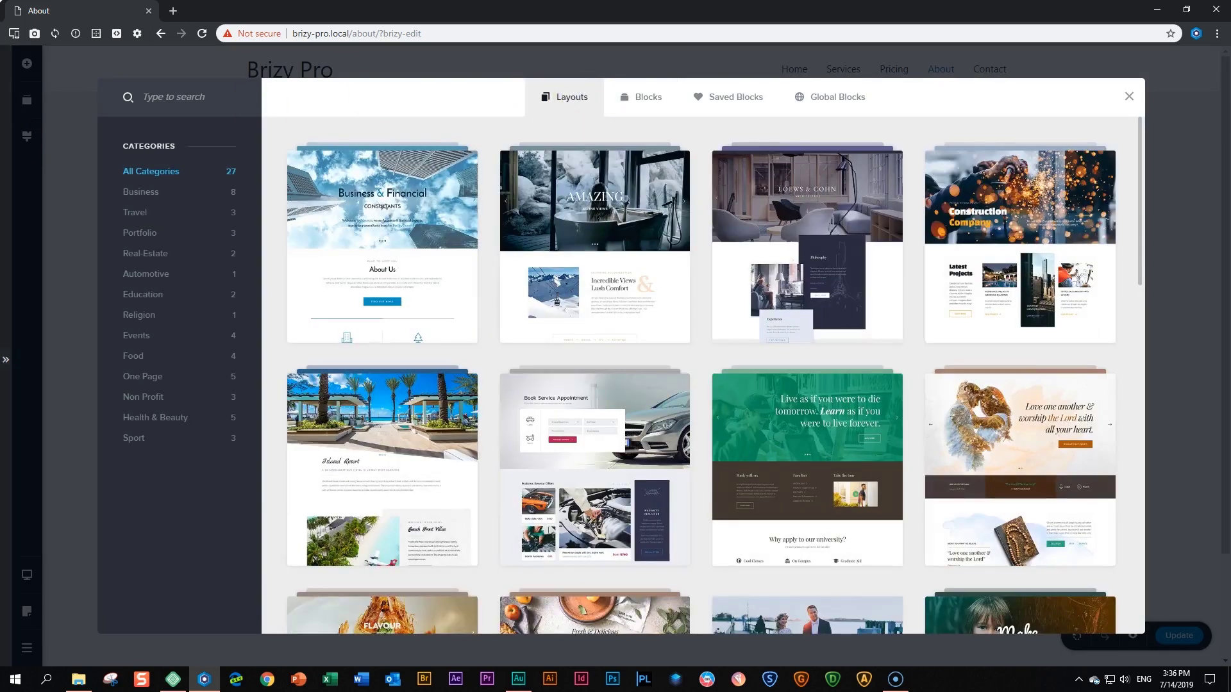
left_click(170, 425)
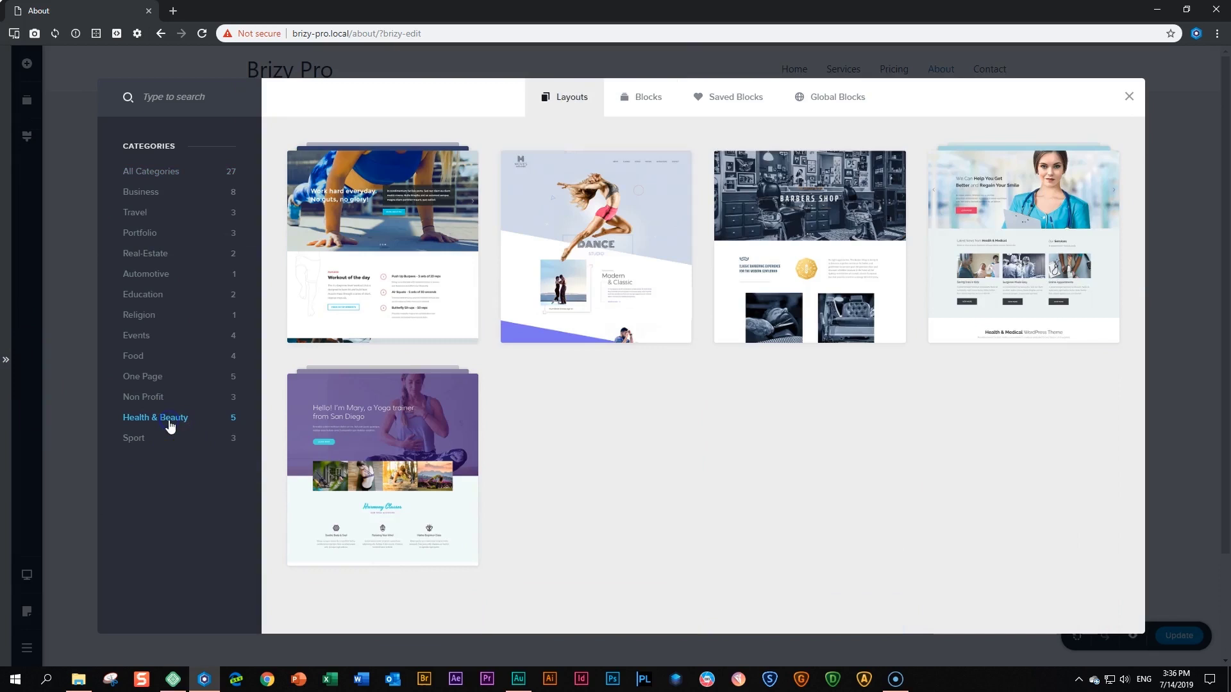
left_click(823, 245)
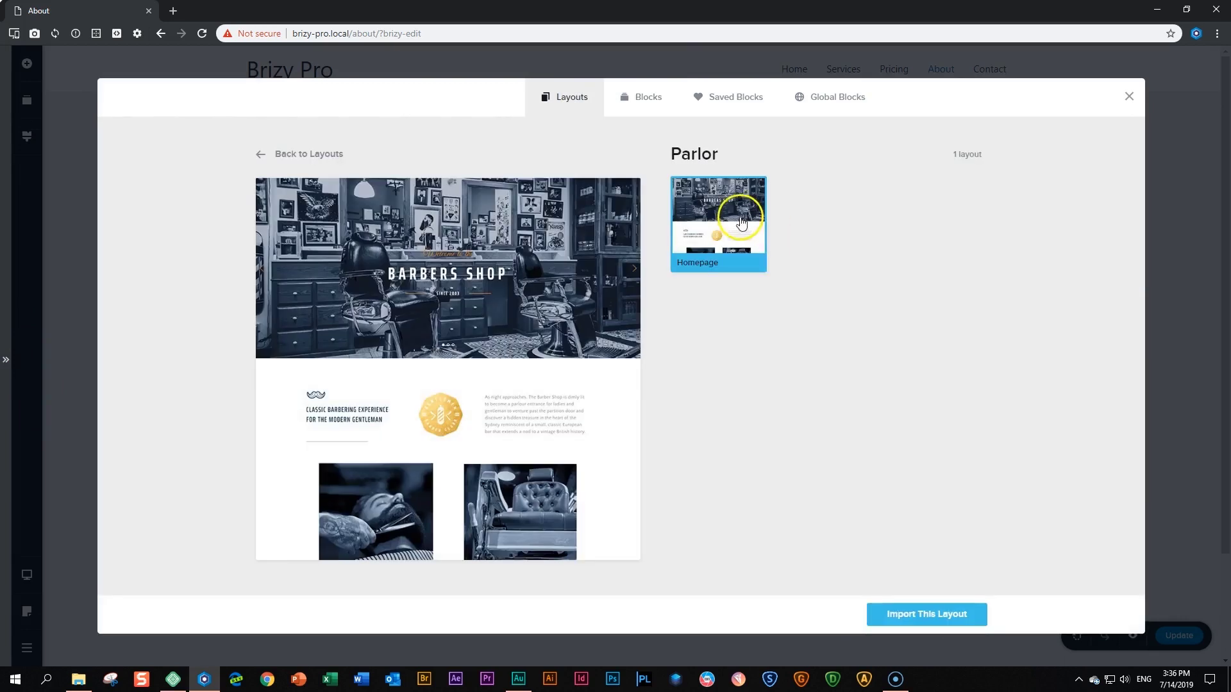
- Import the Parlor Barbers Shop layout and review its hero, services and pricing sections
left_click(950, 617)
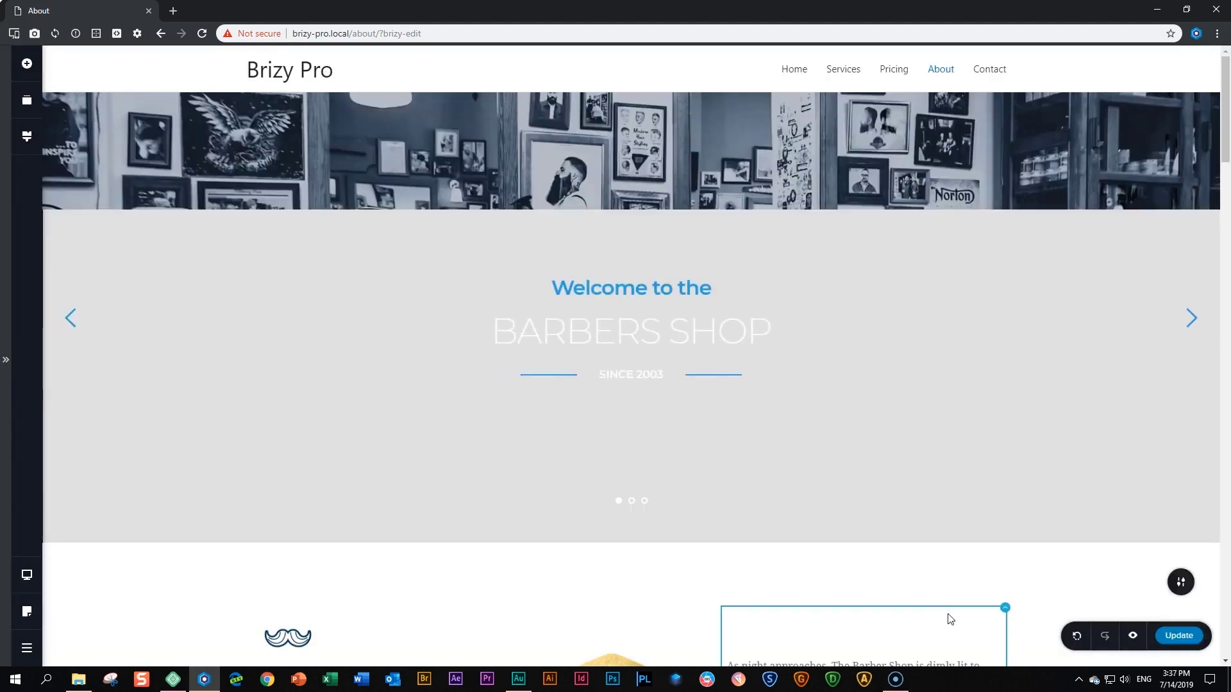
scroll(555, 611, "down", 15)
scroll(558, 352, "up", 15)
scroll(644, 332, "down", 5)
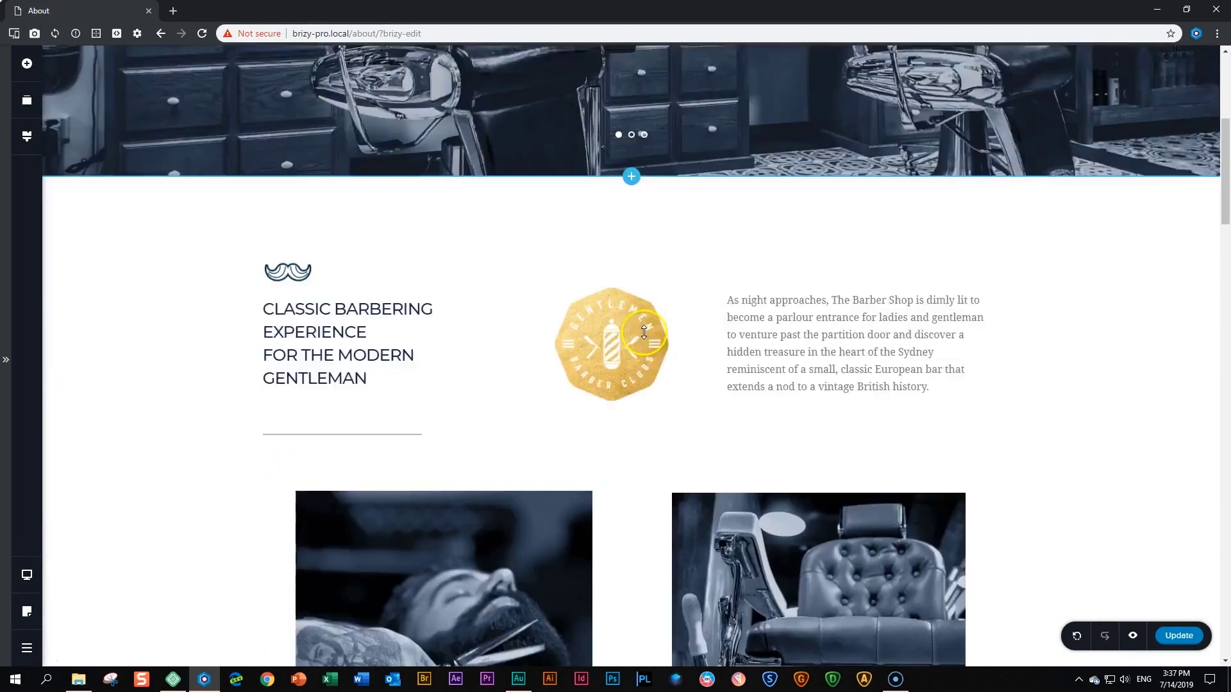
scroll(644, 333, "down", 19)
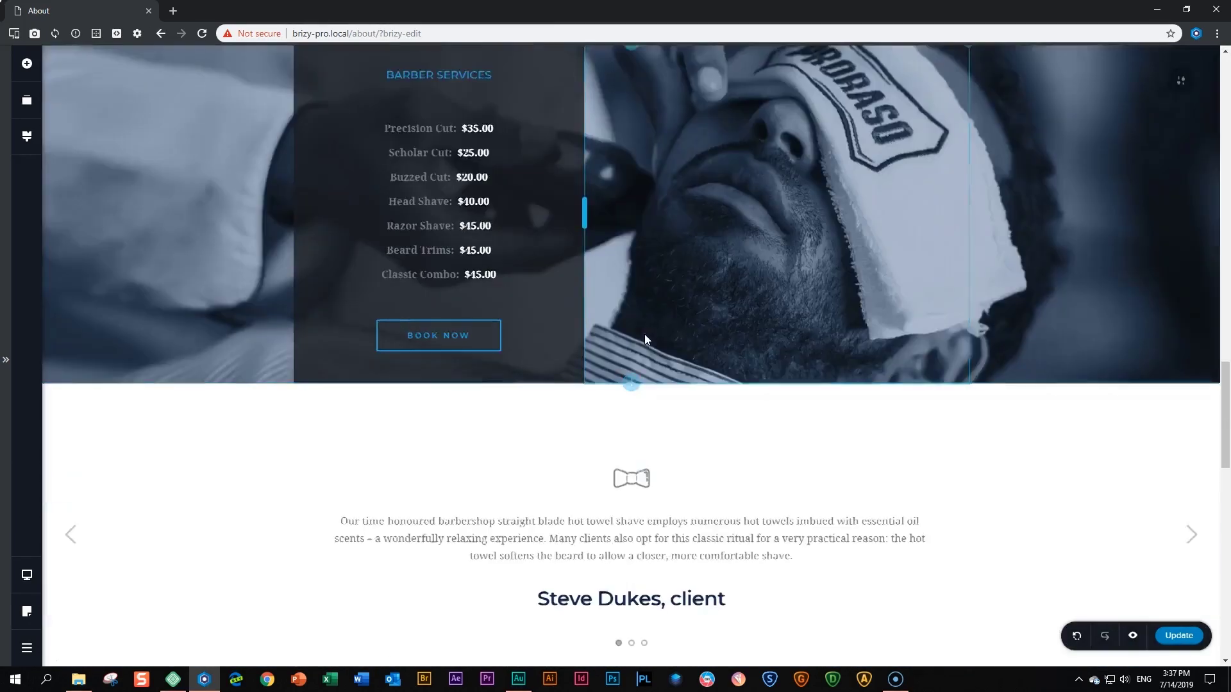
scroll(645, 338, "down", 10)
scroll(646, 346, "up", 14)
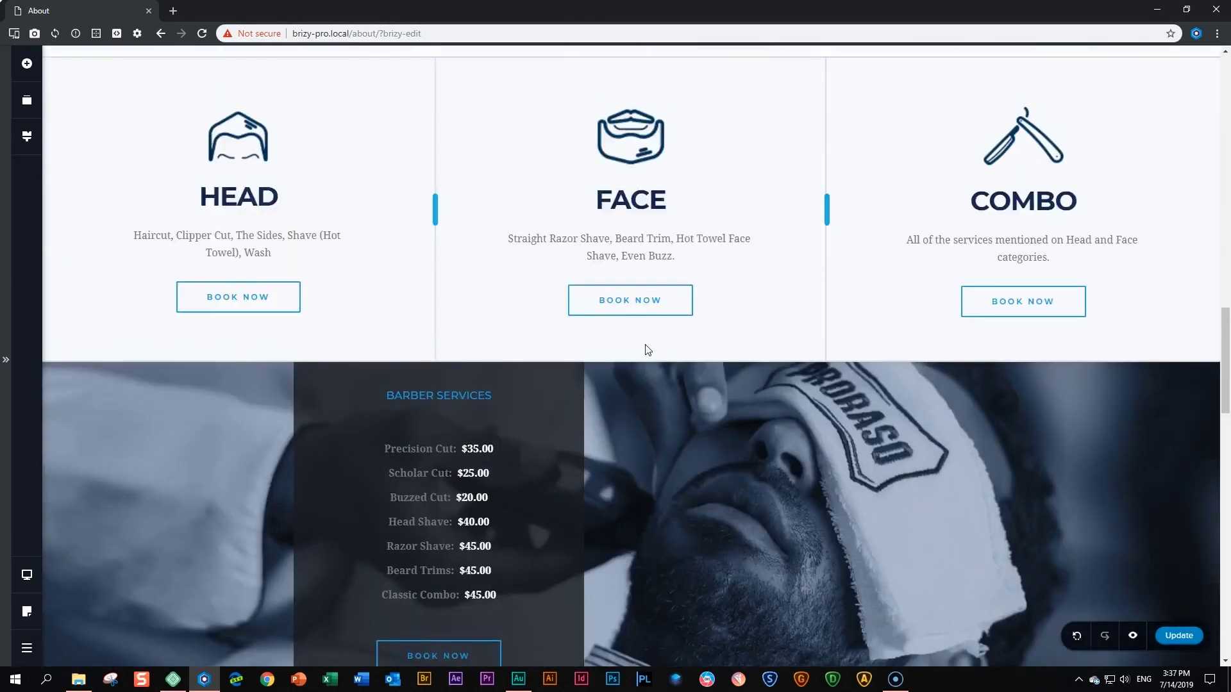
scroll(646, 359, "down", 6)
scroll(644, 368, "up", 5)
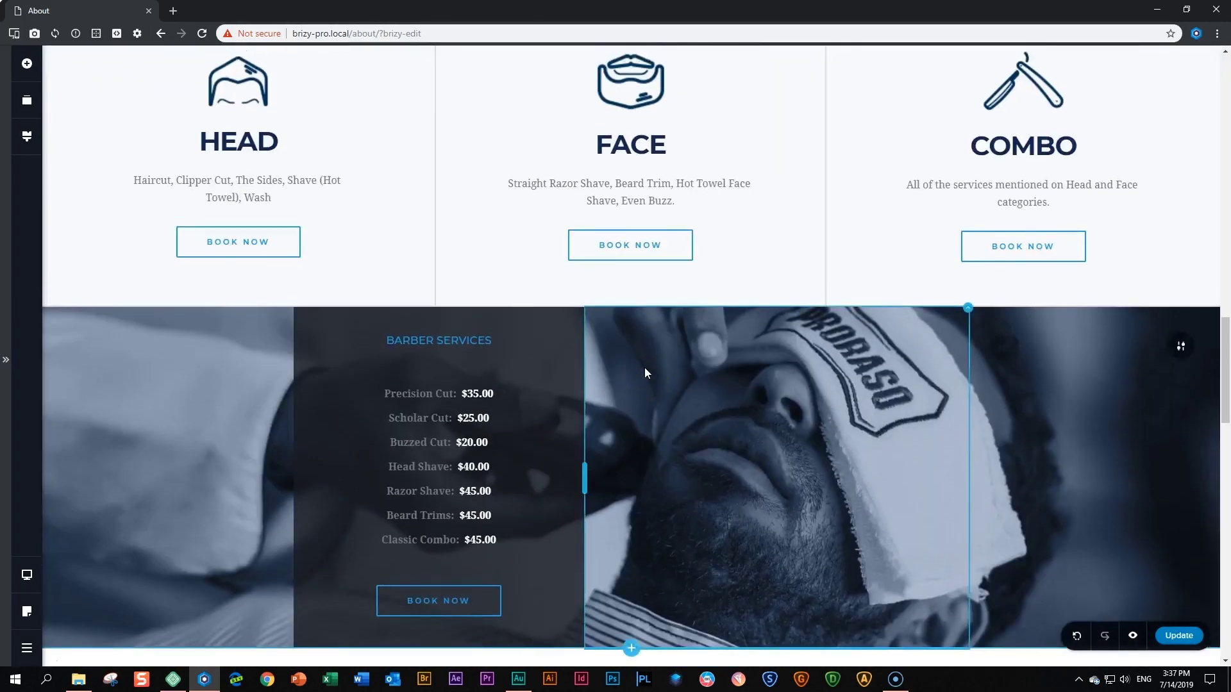
scroll(644, 367, "up", 15)
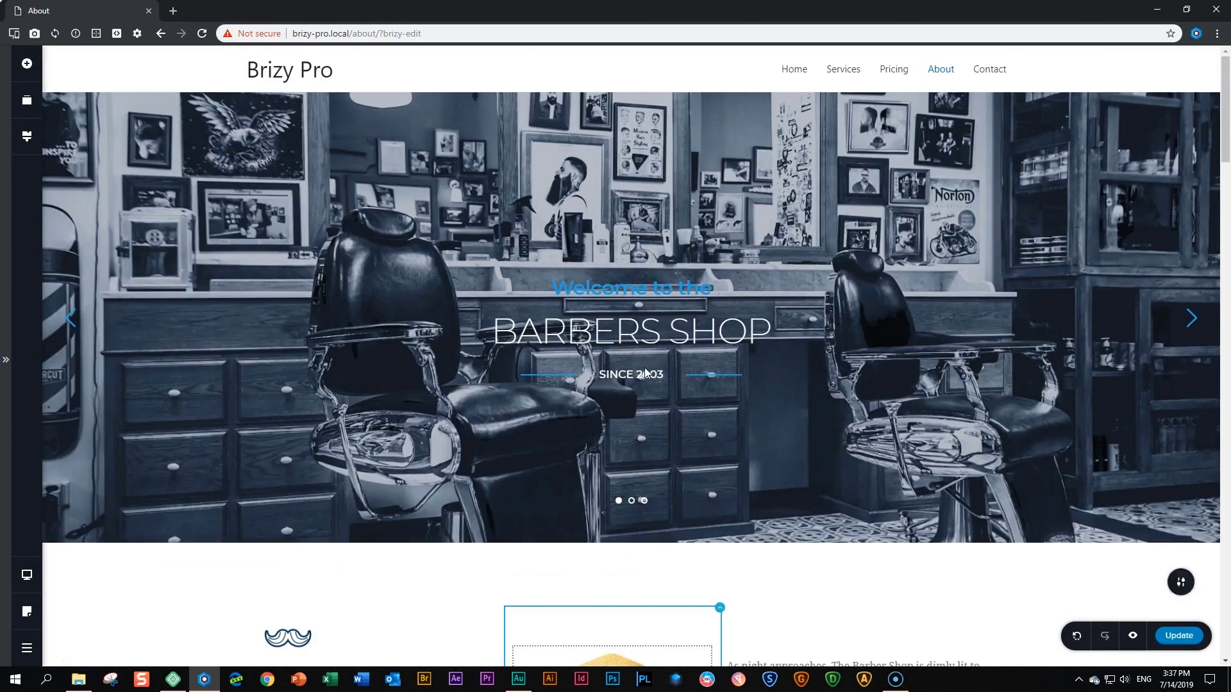
- In Reorder Blocks, move the dark price-list block to third and Contact Us to fifth
left_click(27, 103)
mouse_move(148, 217)
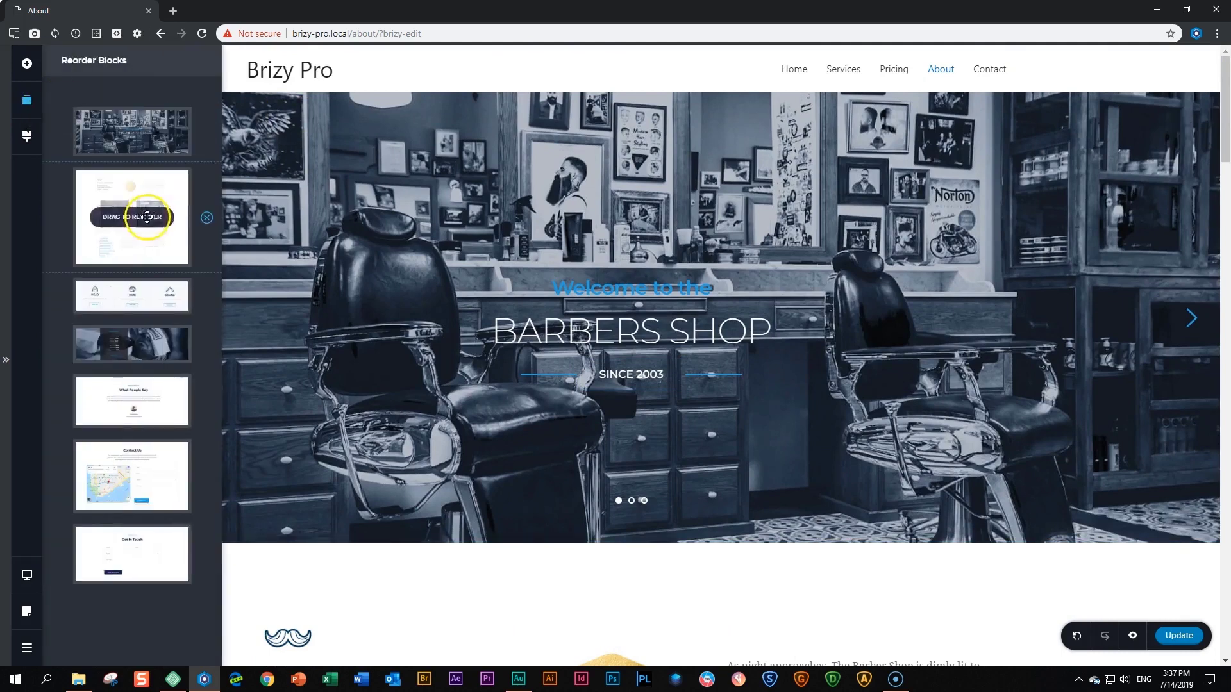
mouse_move(149, 485)
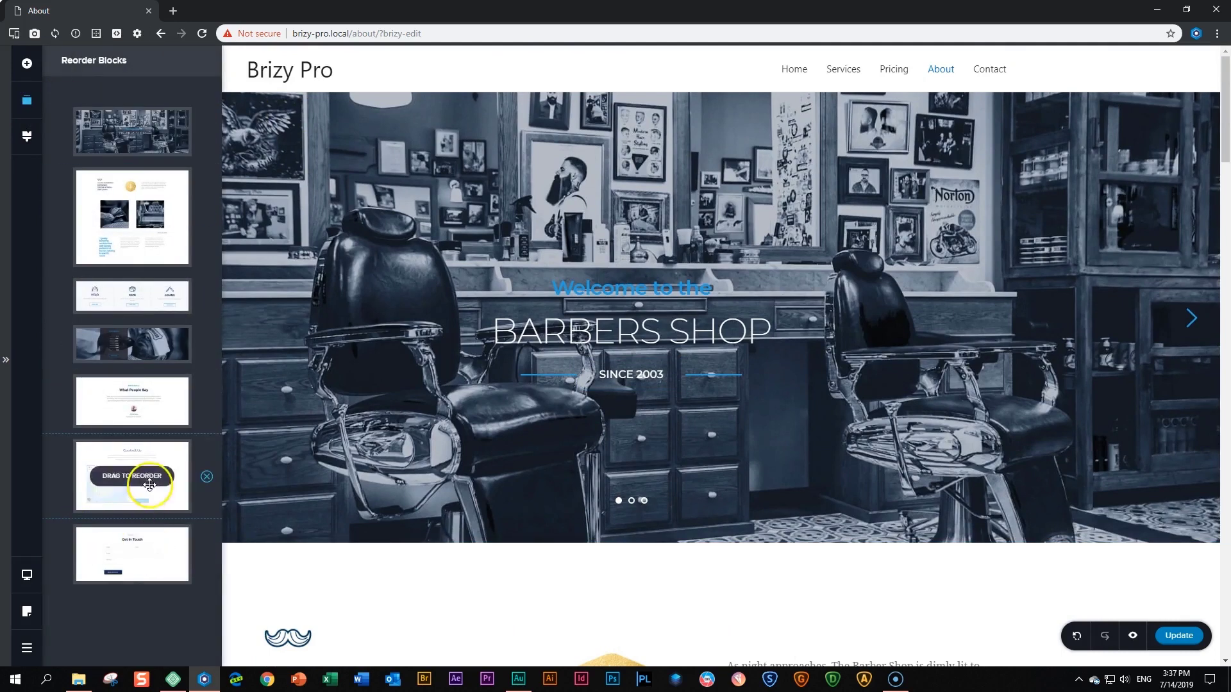
left_click_drag(149, 485, 132, 128)
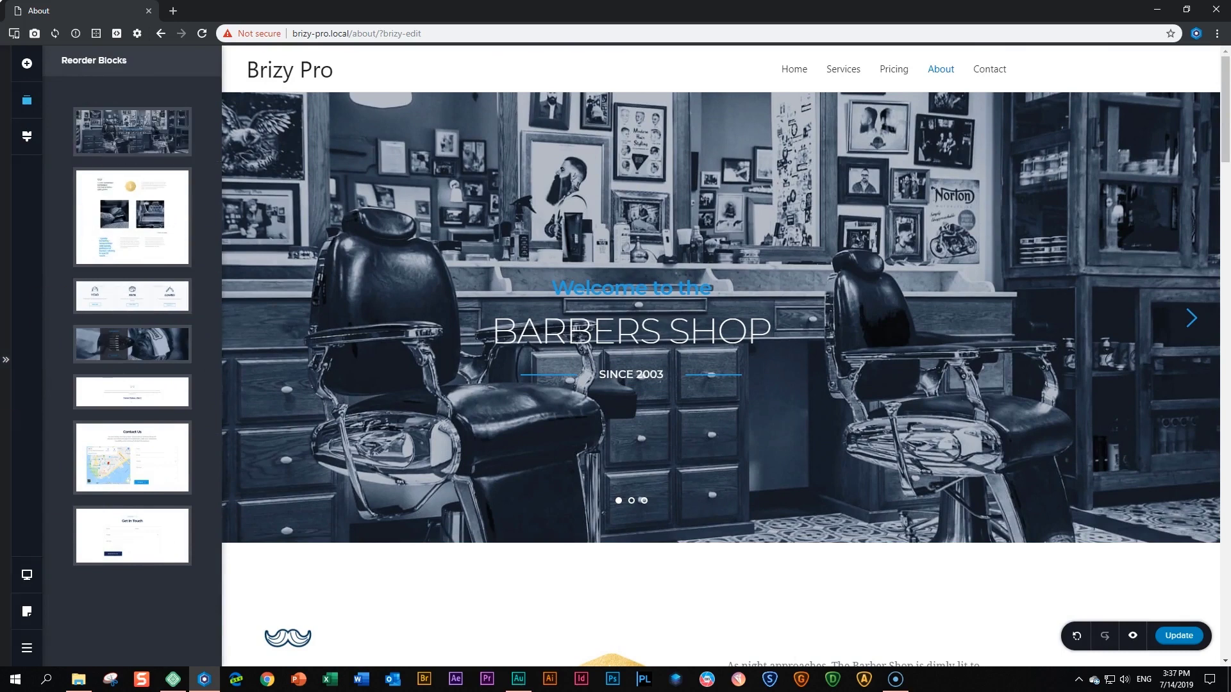
mouse_move(113, 403)
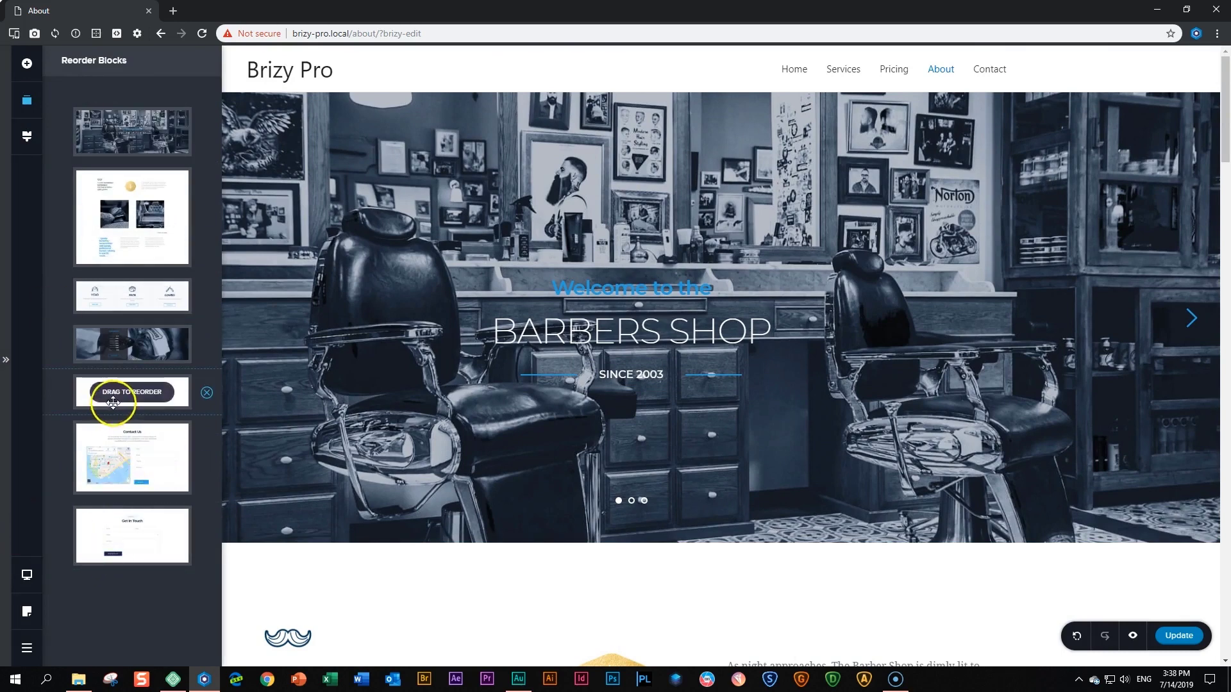
left_click_drag(113, 402, 119, 298)
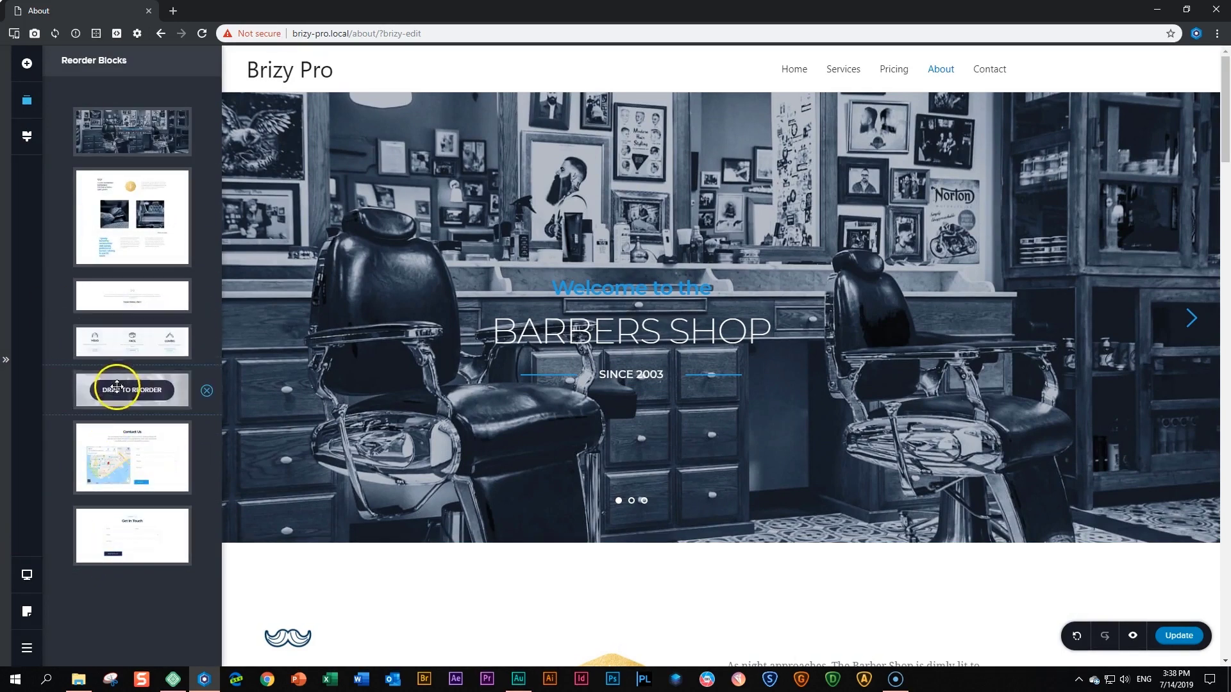
left_click_drag(116, 385, 119, 288)
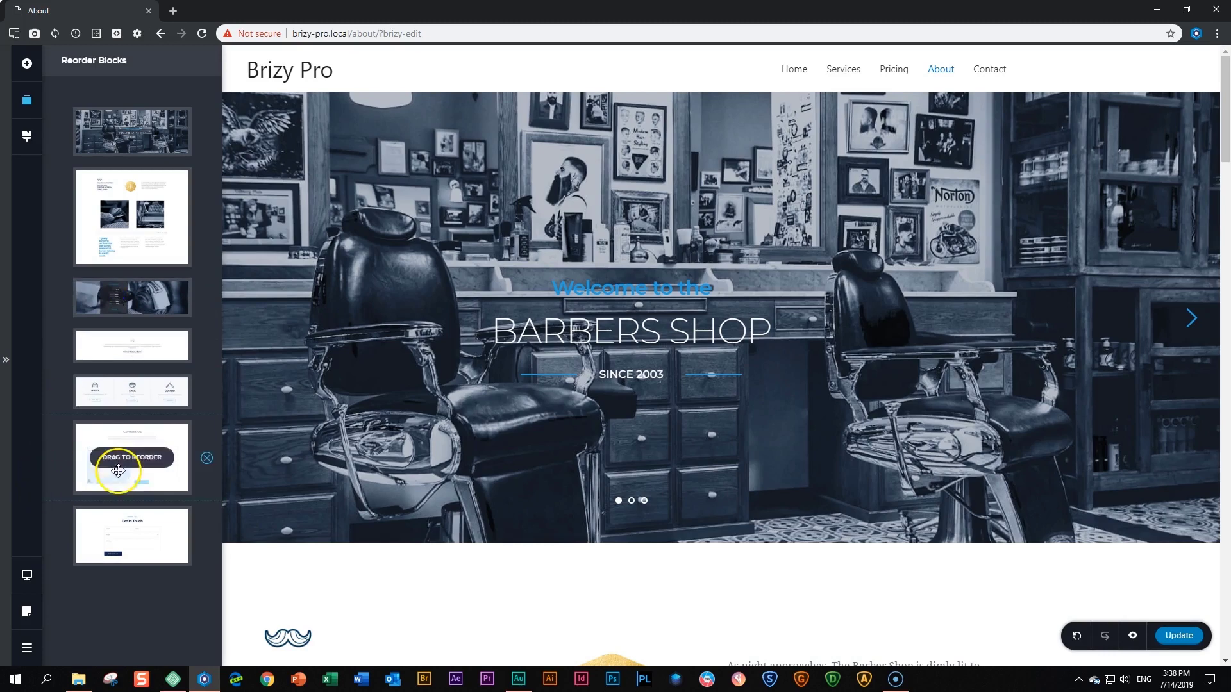
left_click_drag(113, 468, 124, 443)
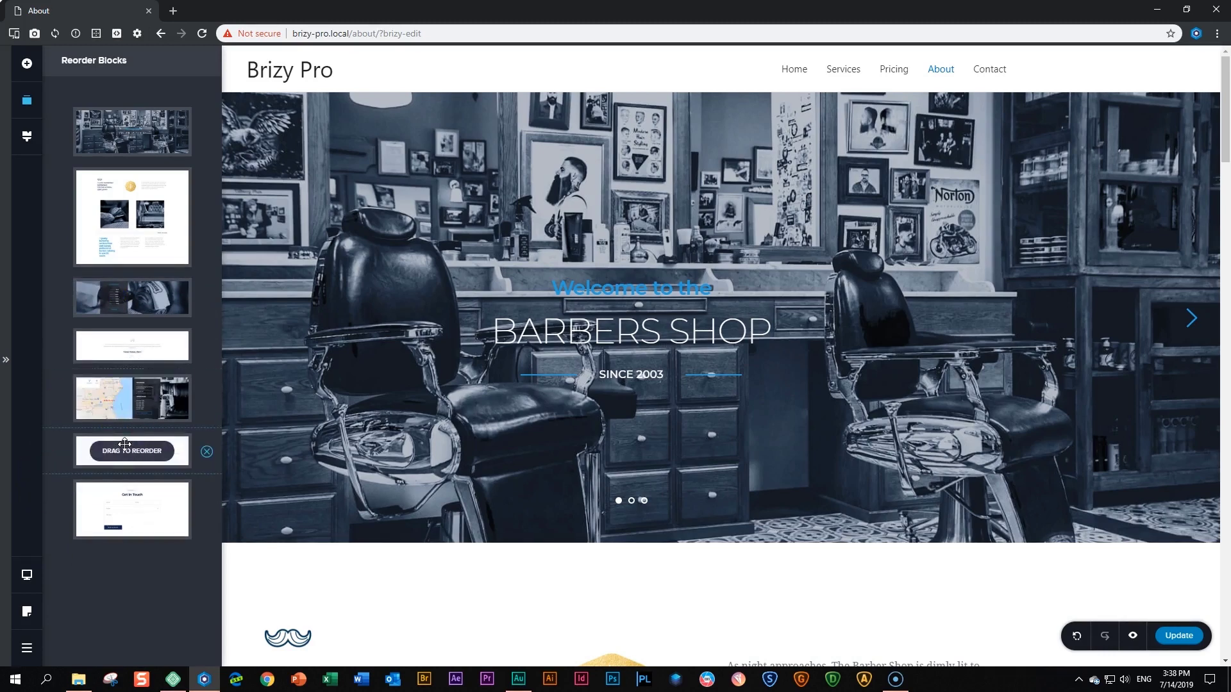